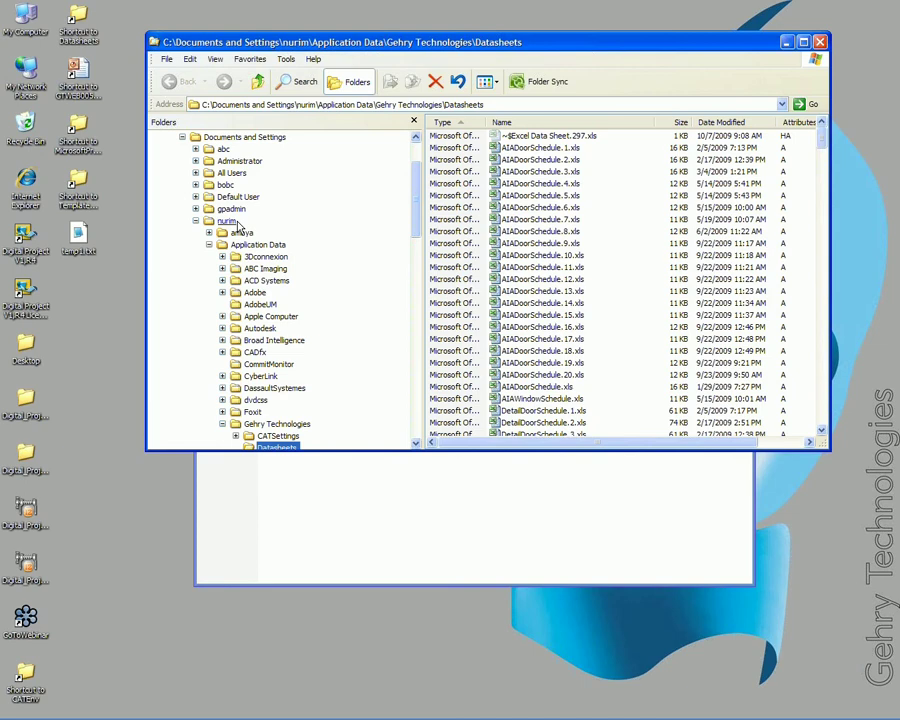
Open Application Data > Gehry Technologies > Datasheets, enlarge the window and select Excel Data Sheet.297.xls.
click(258, 244)
click(270, 424)
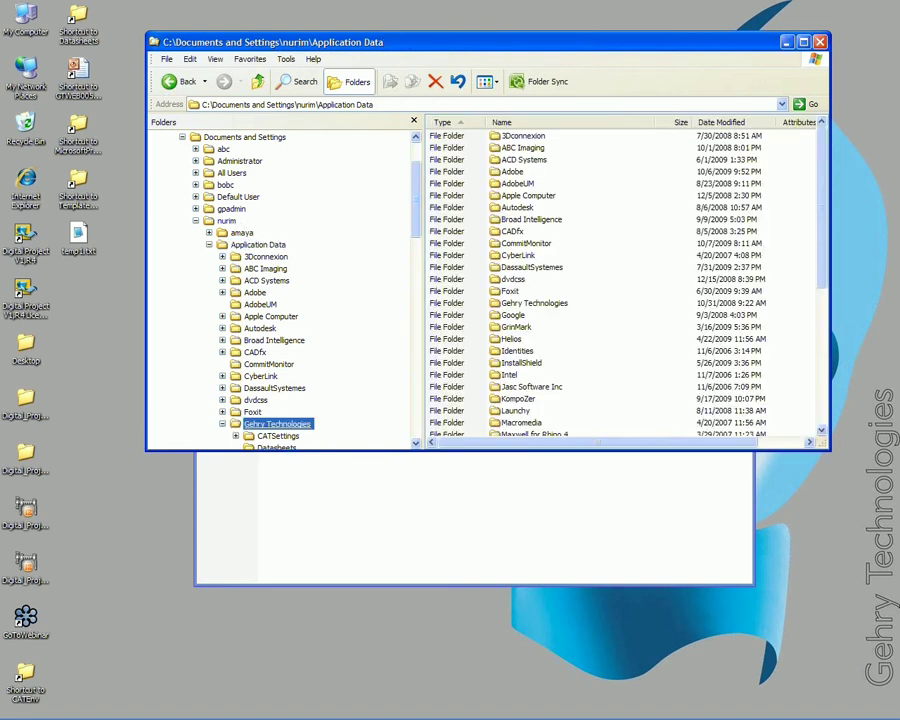
click(286, 412)
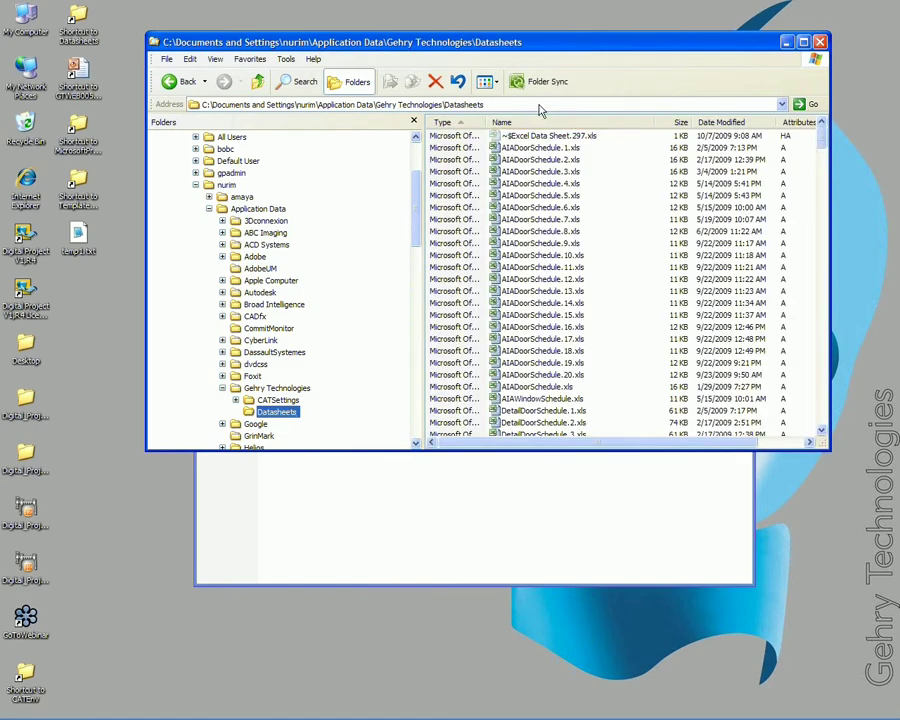
drag(625, 46, 602, 35)
drag(822, 438, 822, 620)
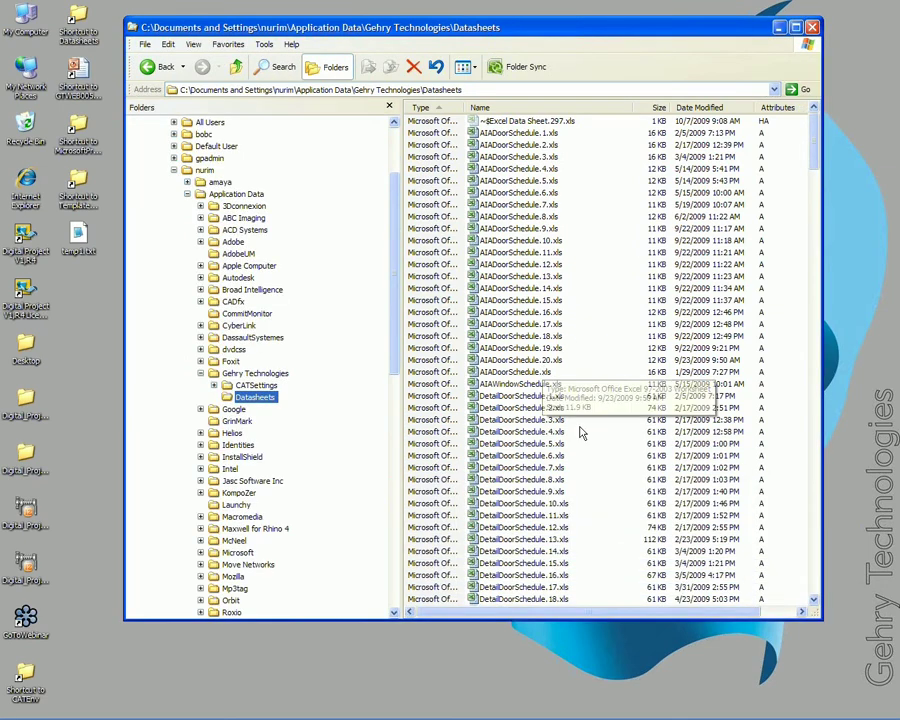
drag(813, 165, 815, 600)
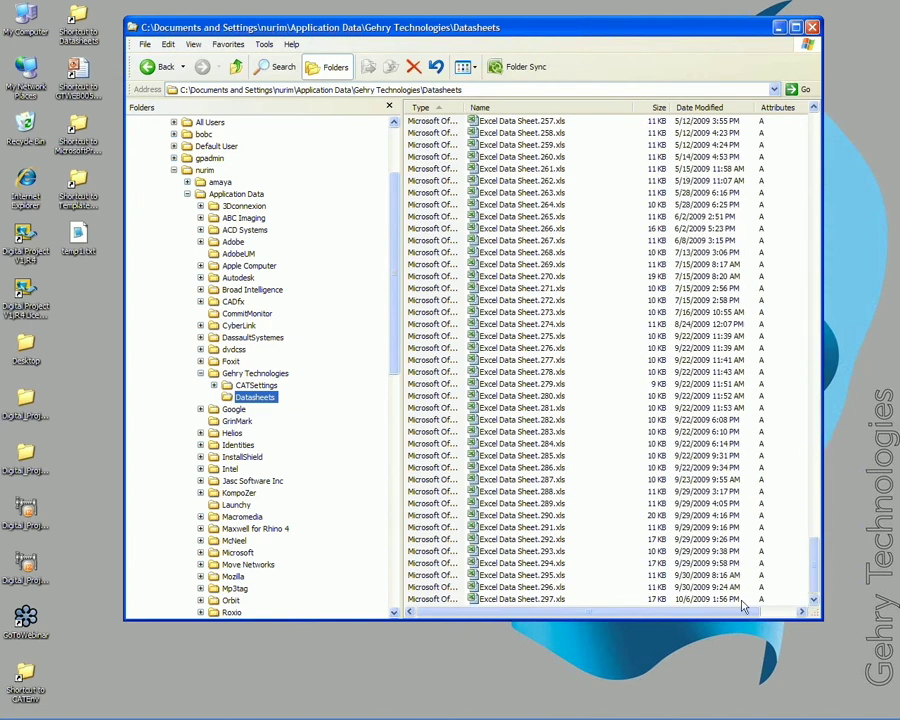
click(525, 600)
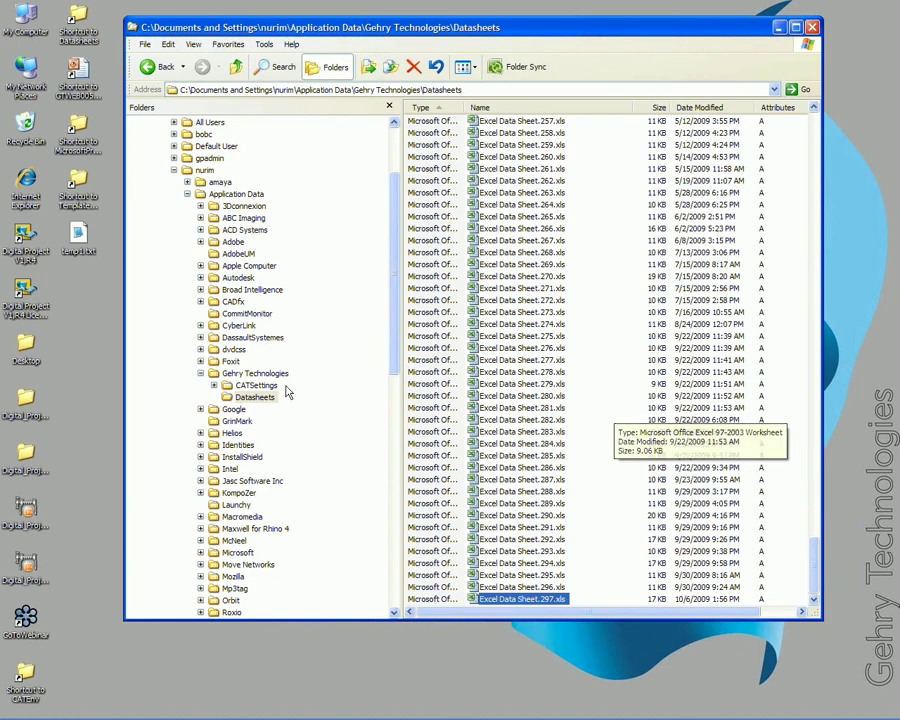
click(97, 291)
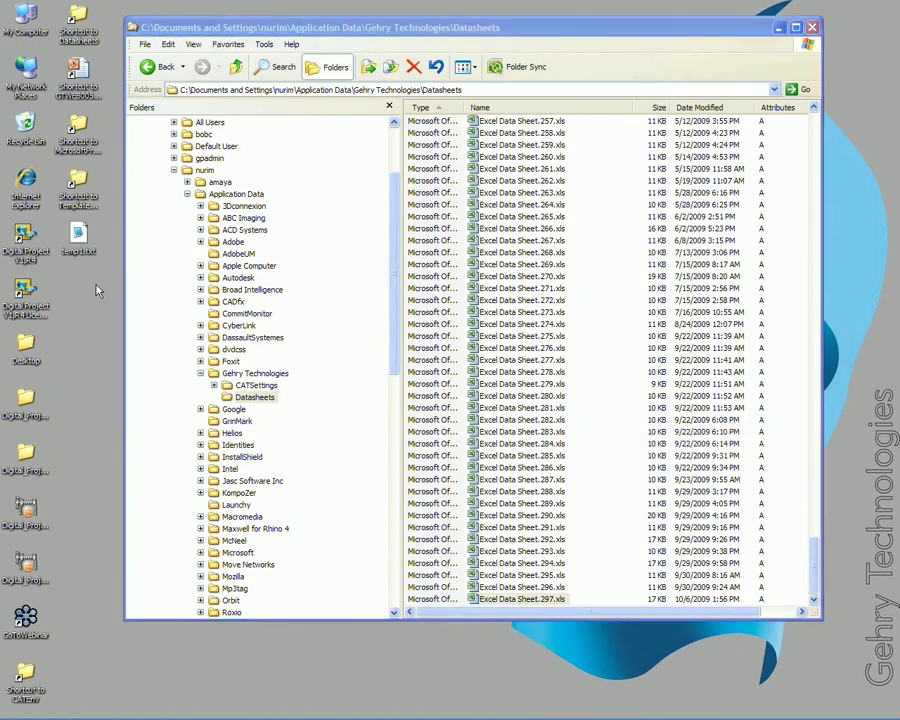
Open the CATEnv folder from its desktop shortcut and show the Folders tree beside its files.
click(27, 678)
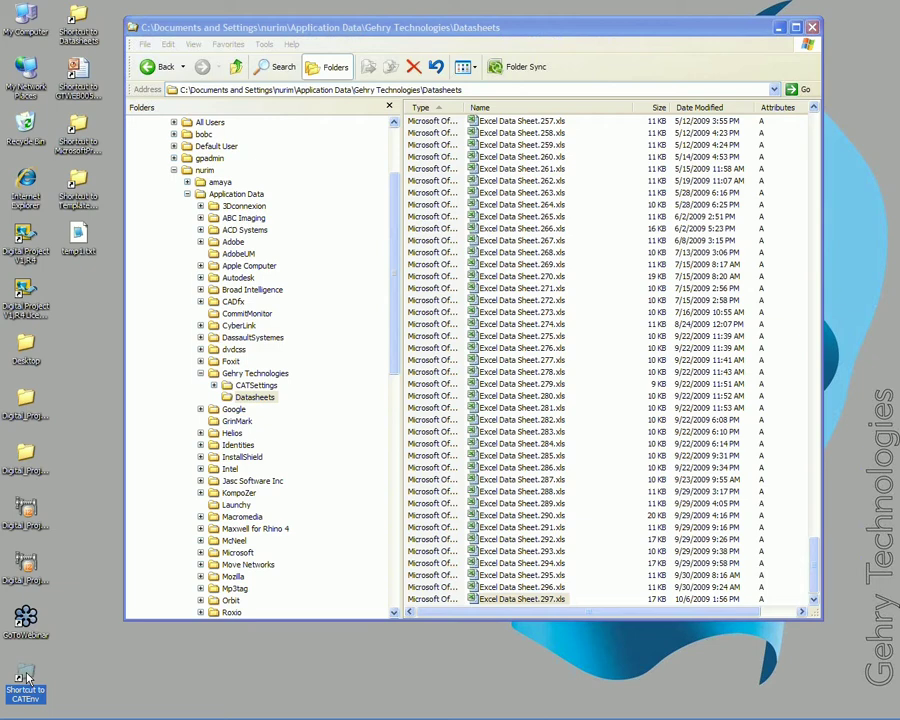
double_click(27, 678)
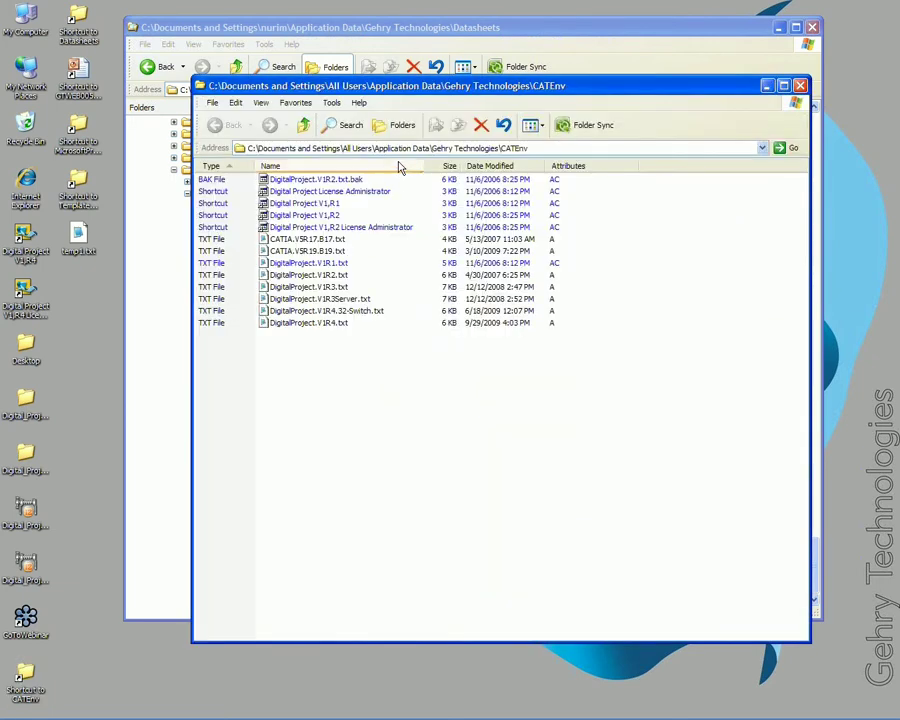
drag(386, 88, 390, 120)
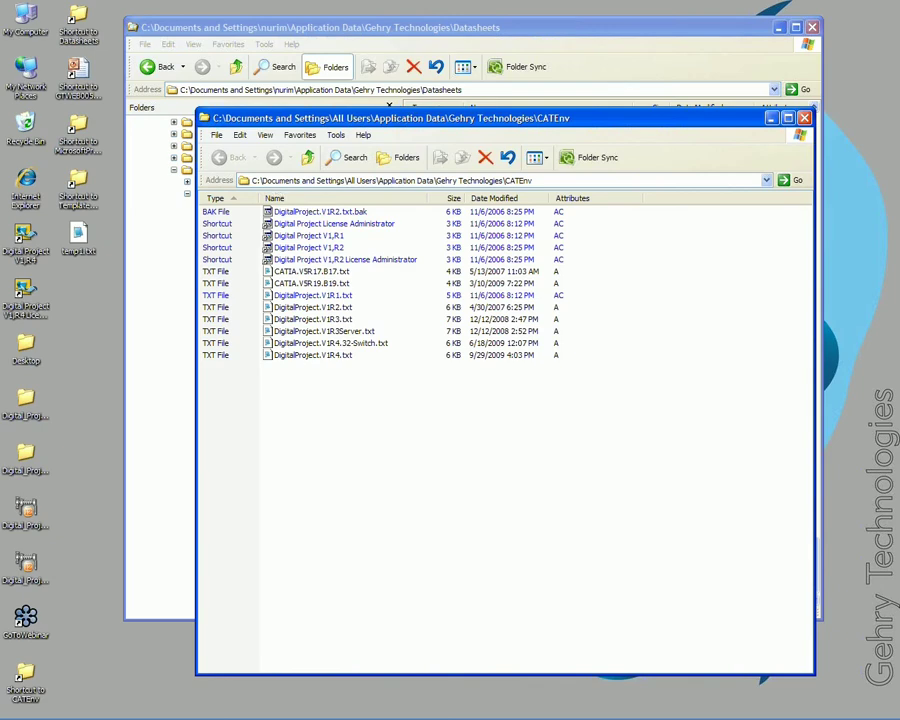
click(279, 182)
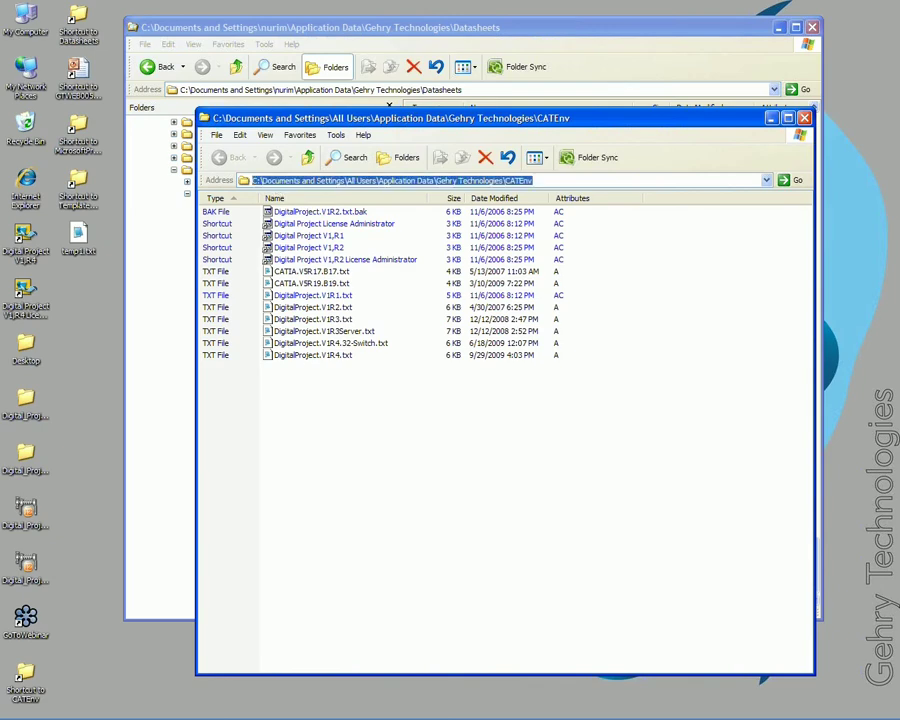
click(403, 160)
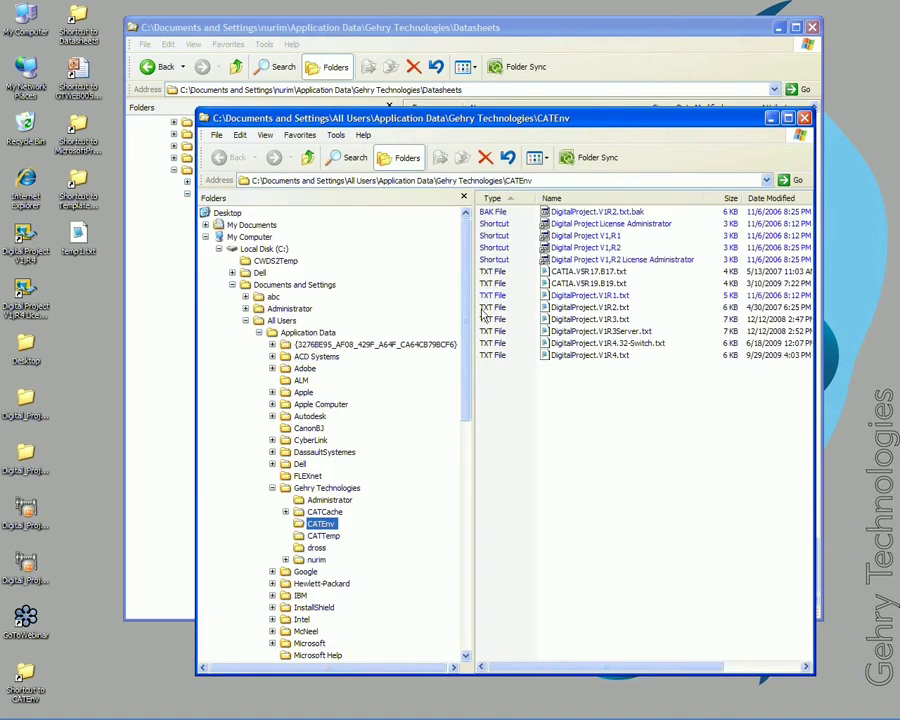
scroll(467, 296, down, 1)
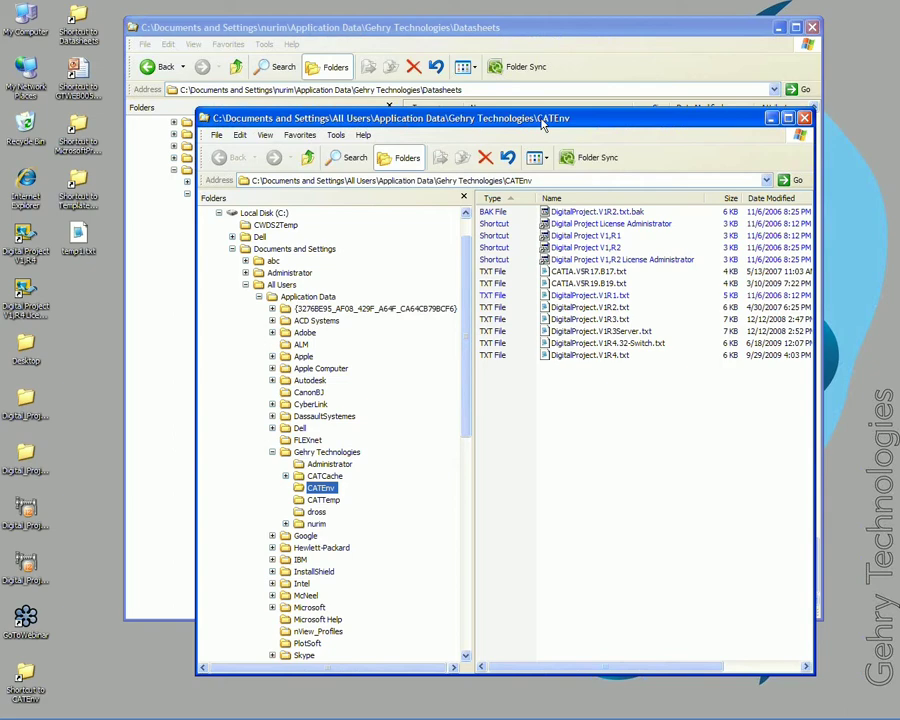
drag(543, 123, 545, 133)
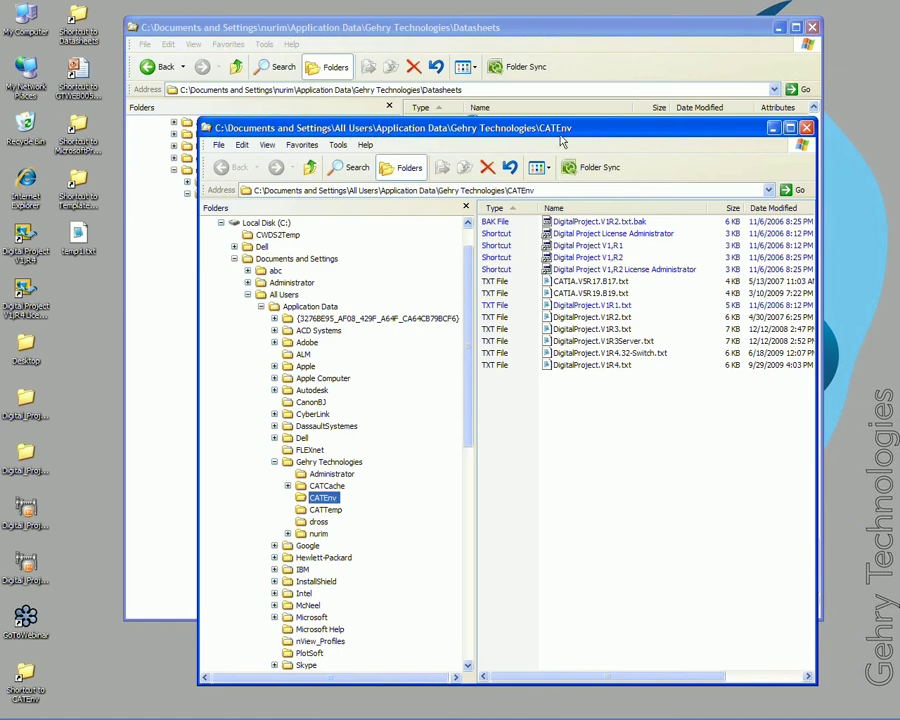
drag(559, 127, 537, 128)
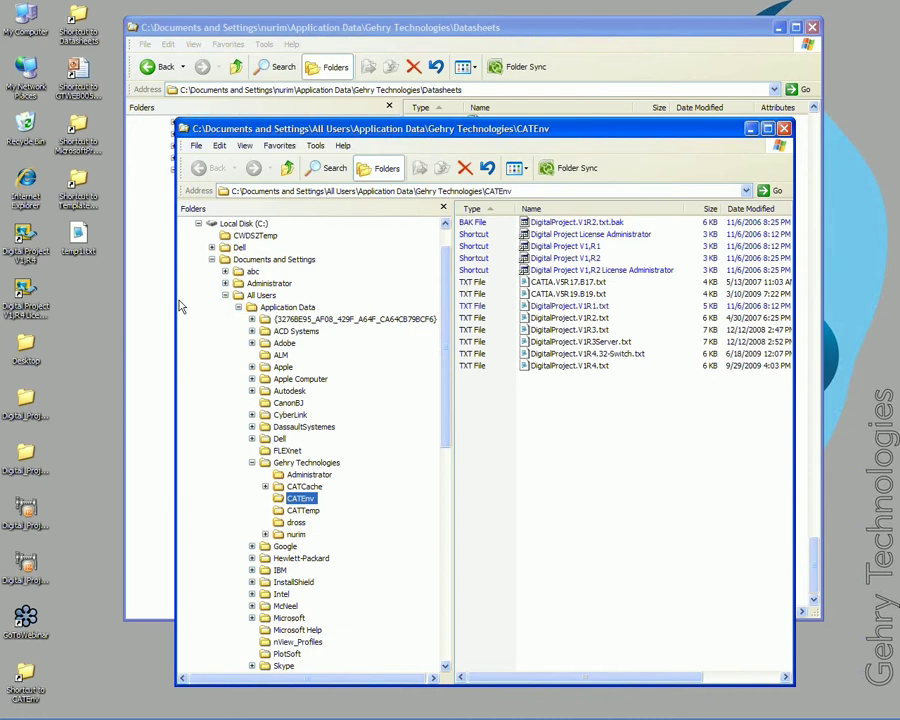
drag(175, 301, 142, 301)
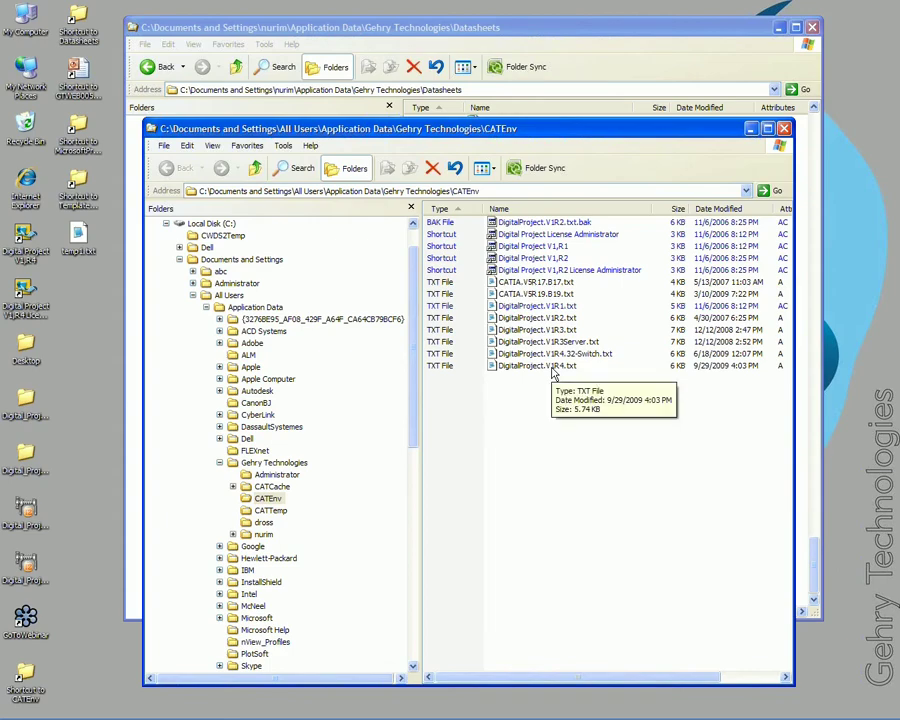
Open DigitalProject.V1R4.txt in an enlarged Notepad window and scroll to the end.
double_click(552, 368)
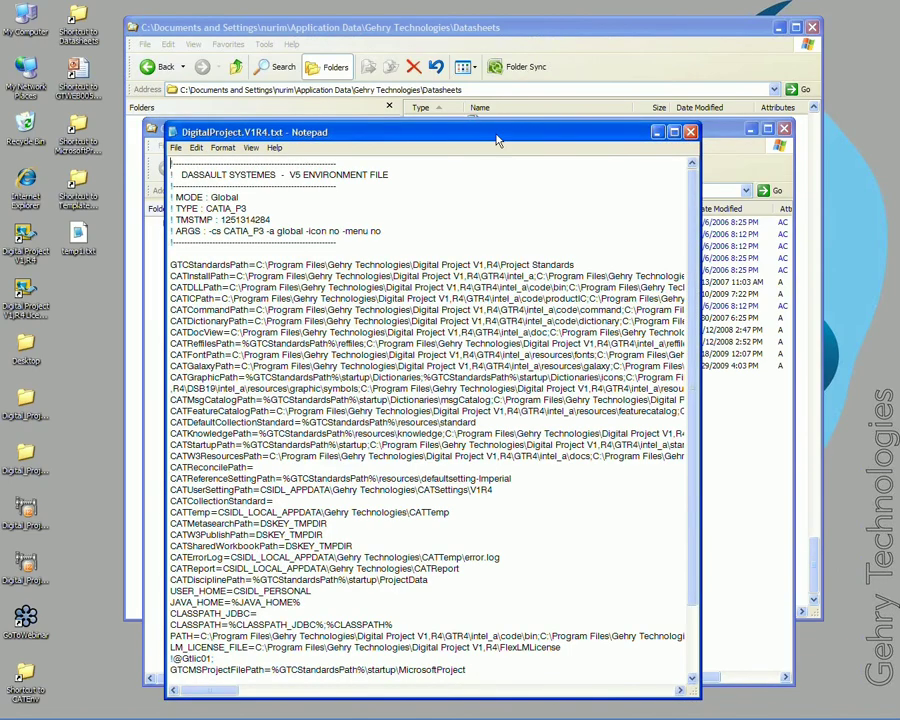
drag(497, 140, 430, 39)
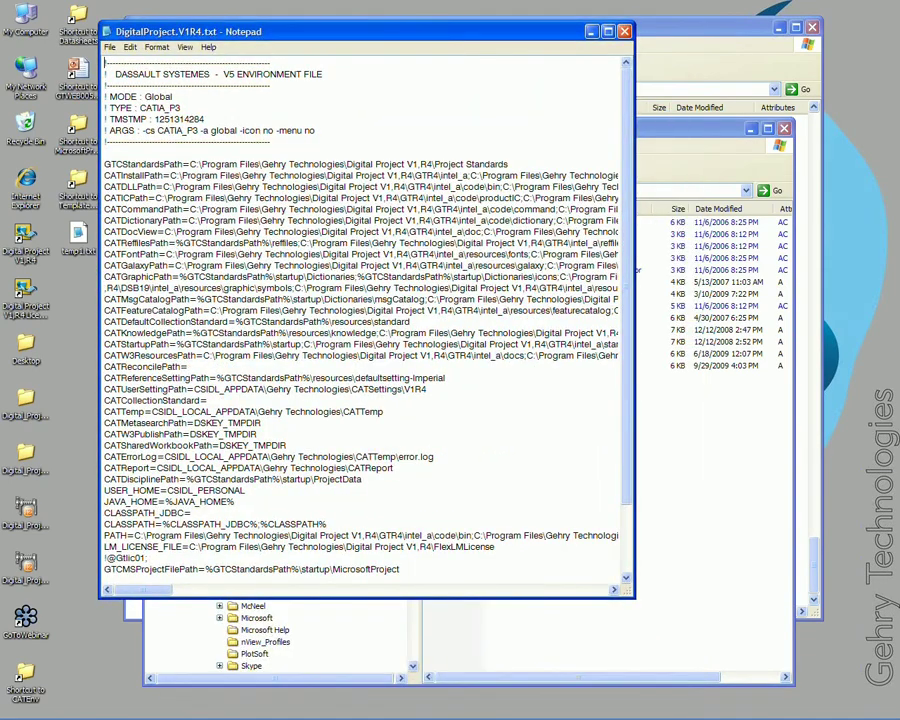
drag(634, 380, 784, 380)
click(635, 421)
scroll(635, 421, down, 1)
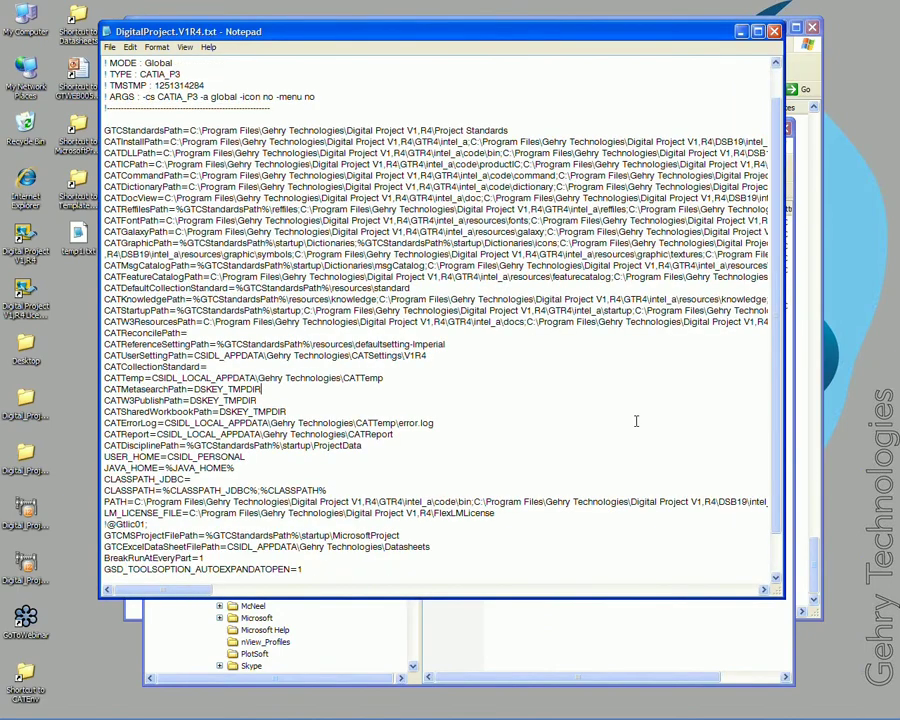
scroll(635, 421, down, 2)
click(156, 47)
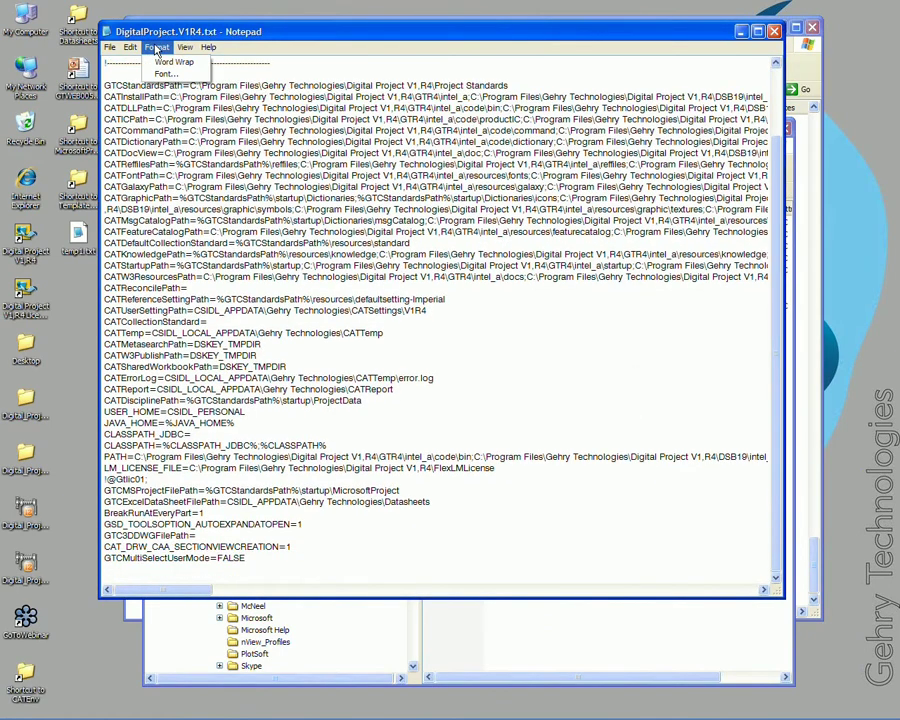
click(156, 47)
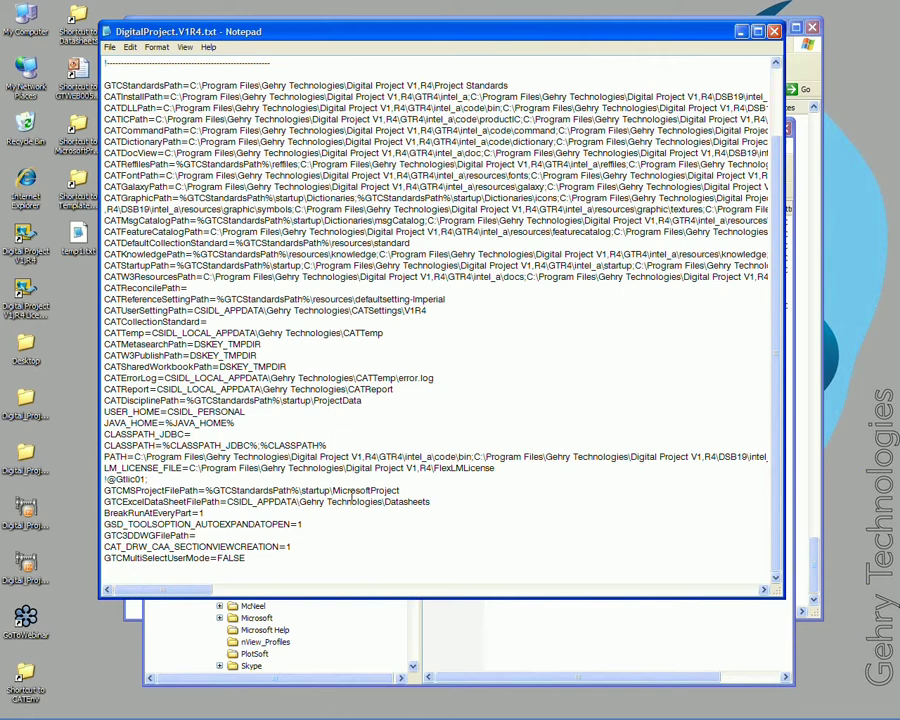
key(Left)
key(Left)
key(Left)
key(Left)
key(Left)
key(Left)
key(Left)
key(Left)
key(Left)
key(Left)
key(Left)
key(Left)
key(Left)
key(Left)
key(Left)
key(Left)
key(Left)
key(Left)
Highlight the GTCExcelDataSheetFilePath setting and its CSIDL_APPDATA\Gehry Technologies\Datasheets value.
drag(174, 501, 298, 501)
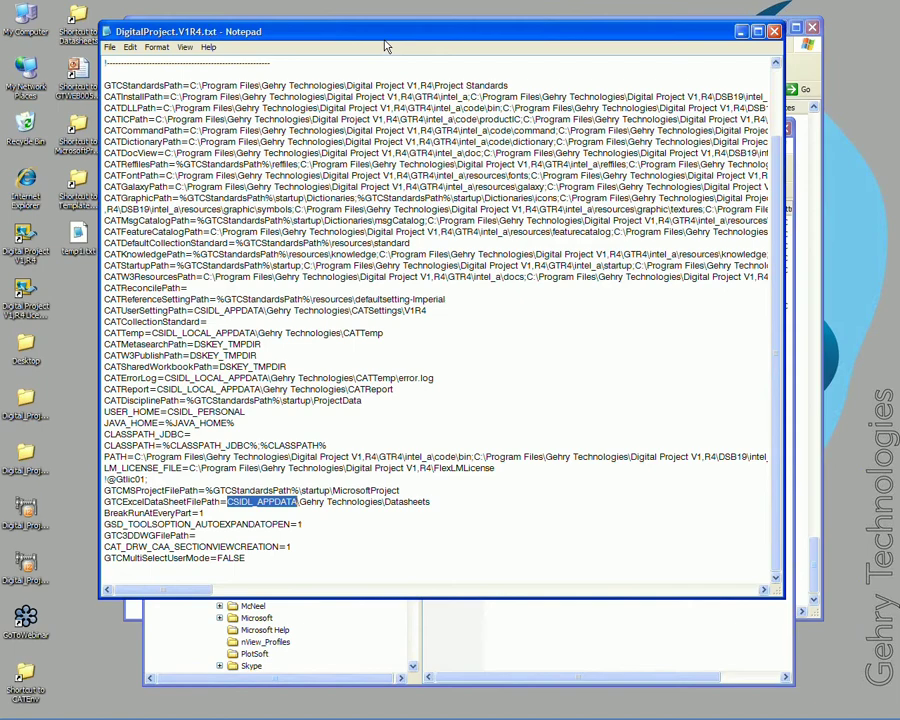
drag(386, 44, 338, 121)
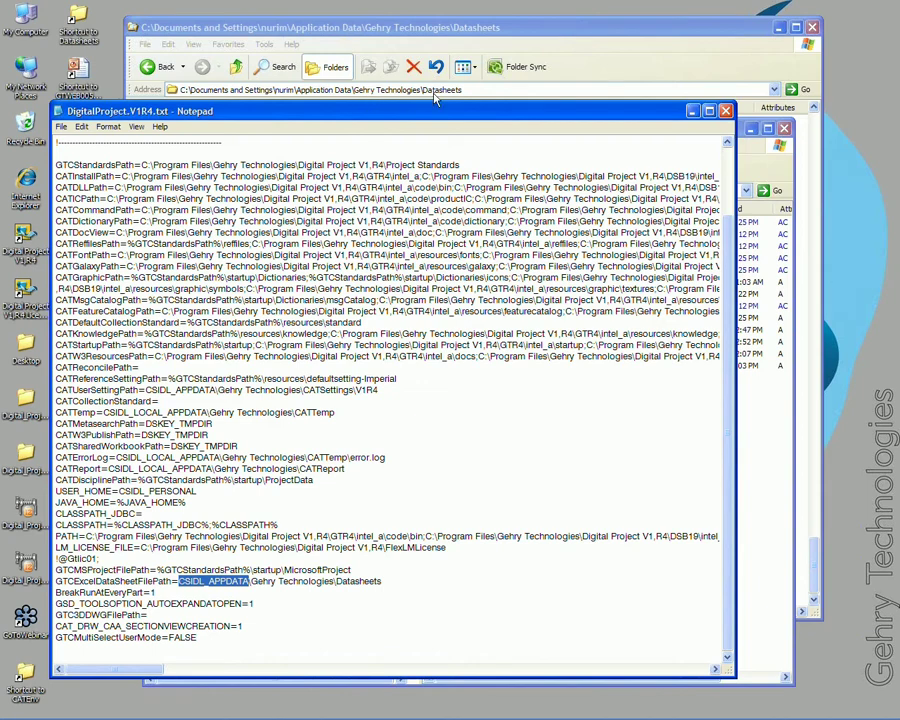
click(396, 581)
drag(396, 581, 179, 581)
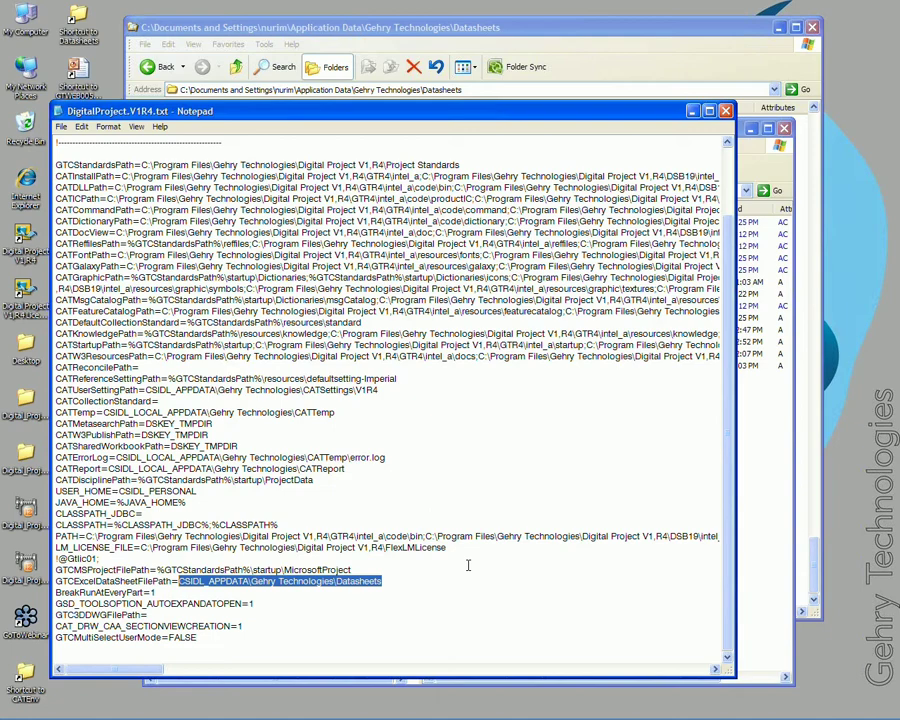
click(390, 569)
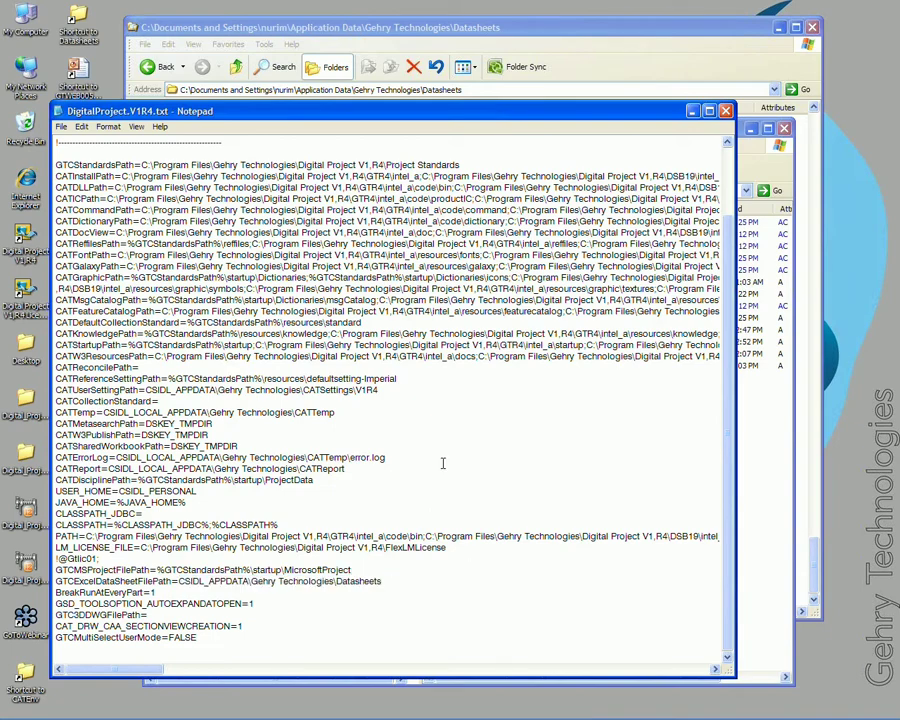
Duplicate the GTCExcelDataSheetFilePath line and comment out the first copy with '!'.
drag(467, 109, 510, 81)
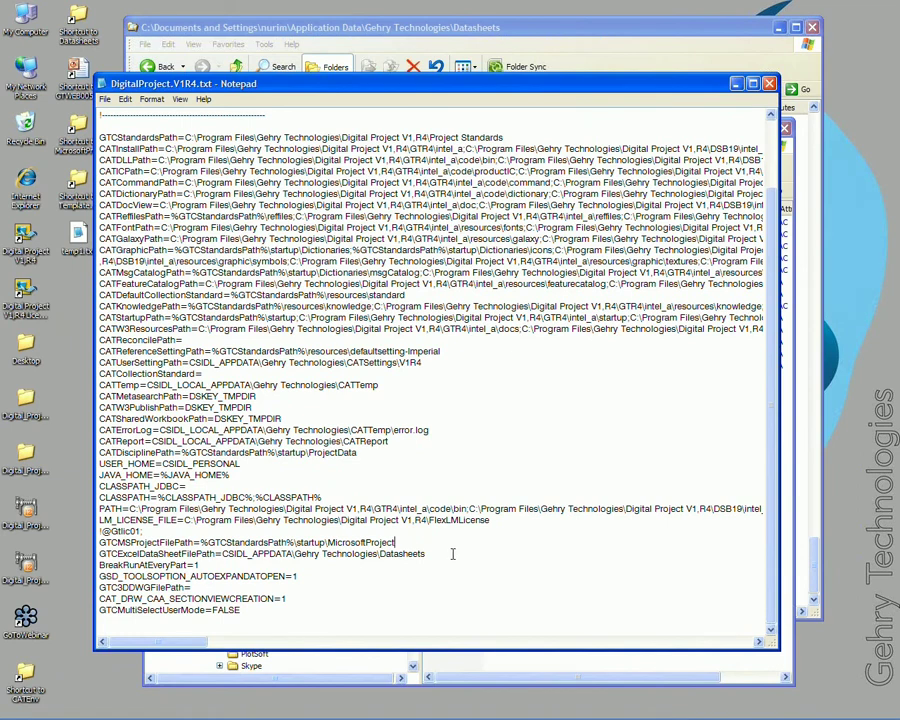
drag(452, 553, 98, 553)
key(ctrl+c)
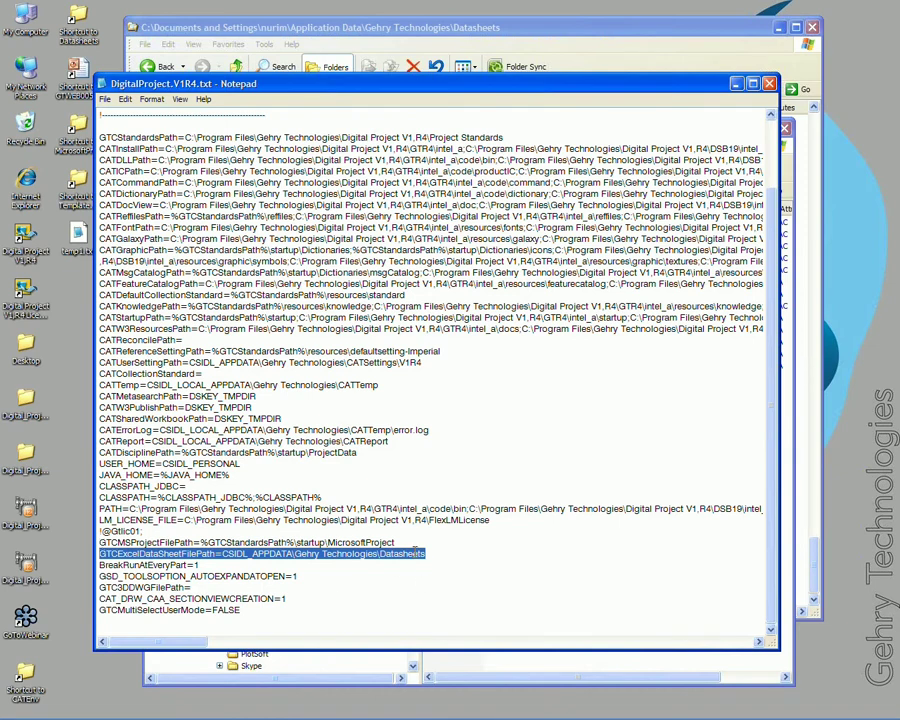
click(432, 552)
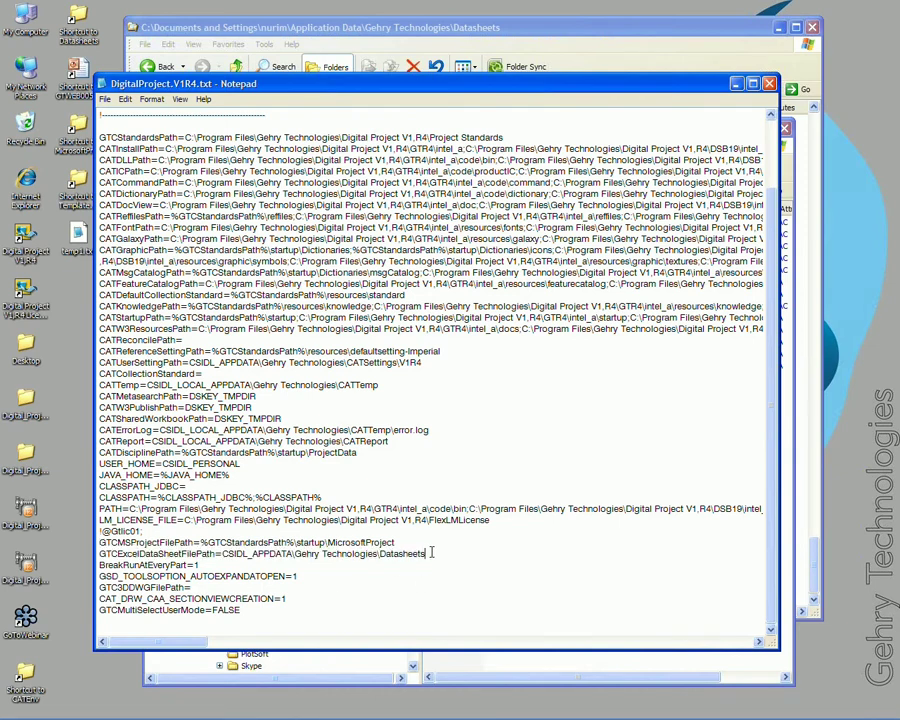
key(Return)
key(ctrl+v)
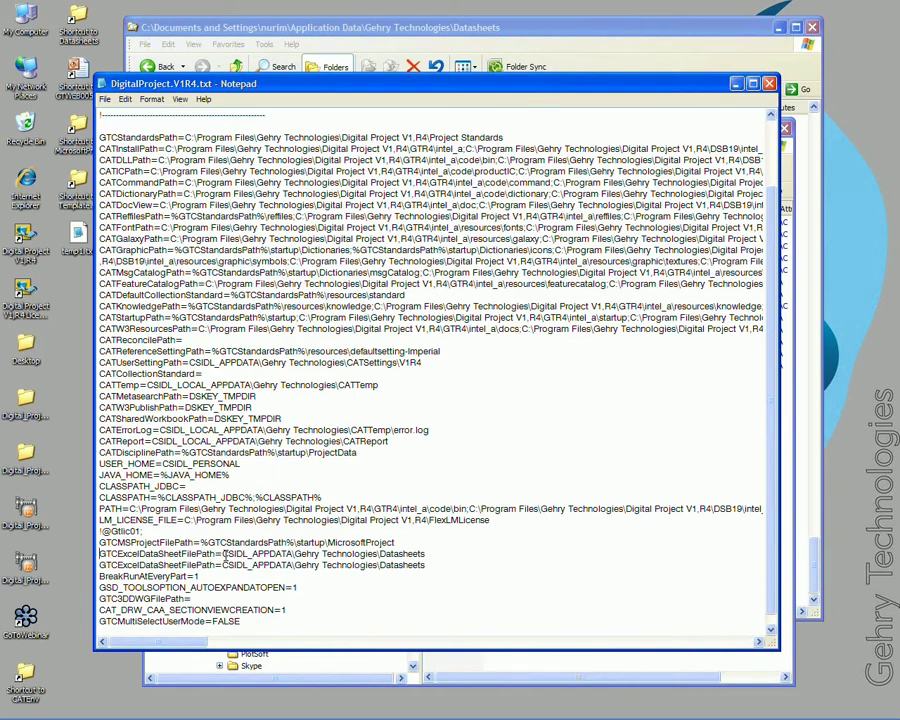
click(100, 553)
text(!)
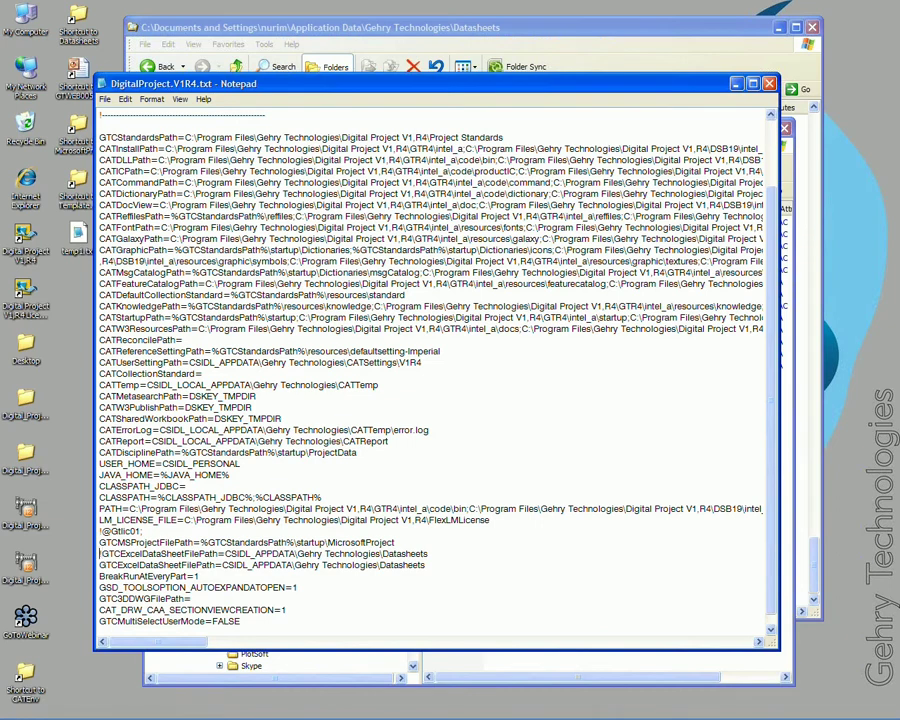
click(469, 565)
click(431, 552)
Replace the active datasheet path with the Desktop Digital_Project_v1r4_Project_Manager_Model folder path.
drag(343, 86, 329, 104)
click(28, 403)
double_click(28, 403)
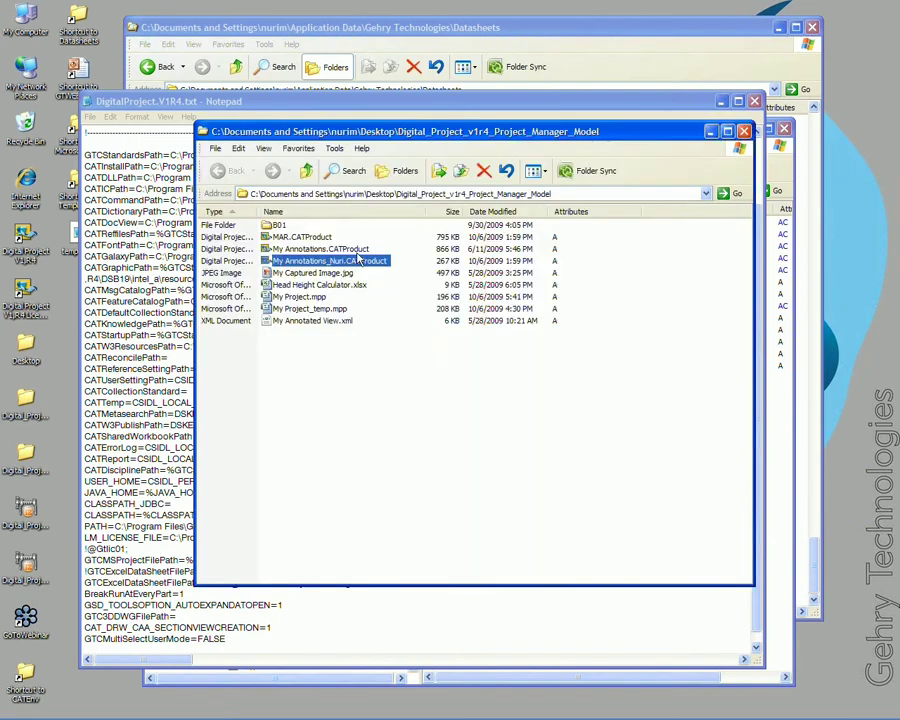
drag(381, 137, 463, 155)
click(506, 211)
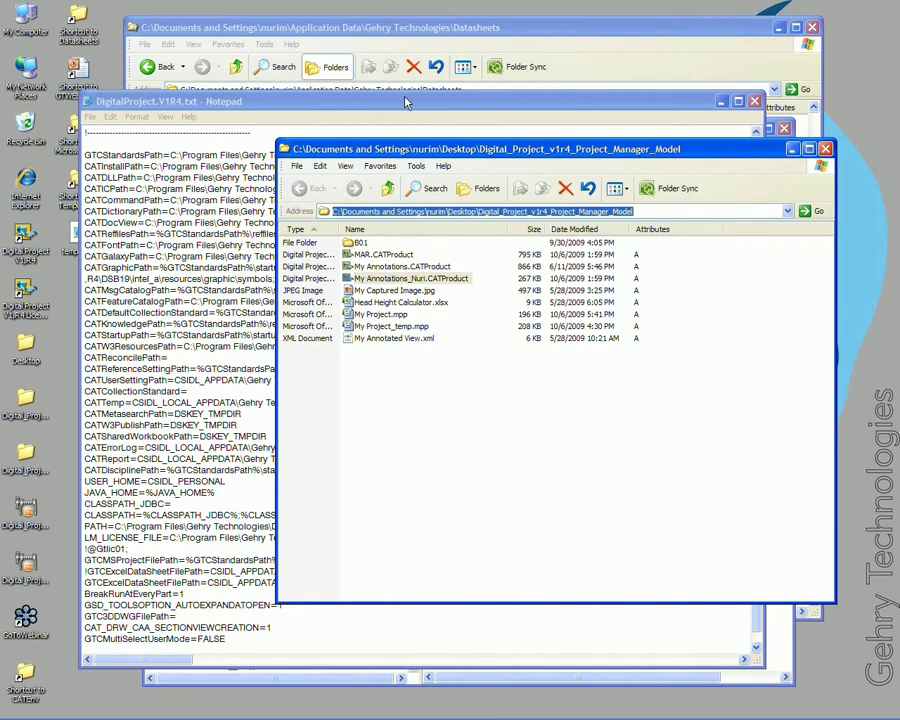
click(290, 101)
drag(439, 578, 207, 588)
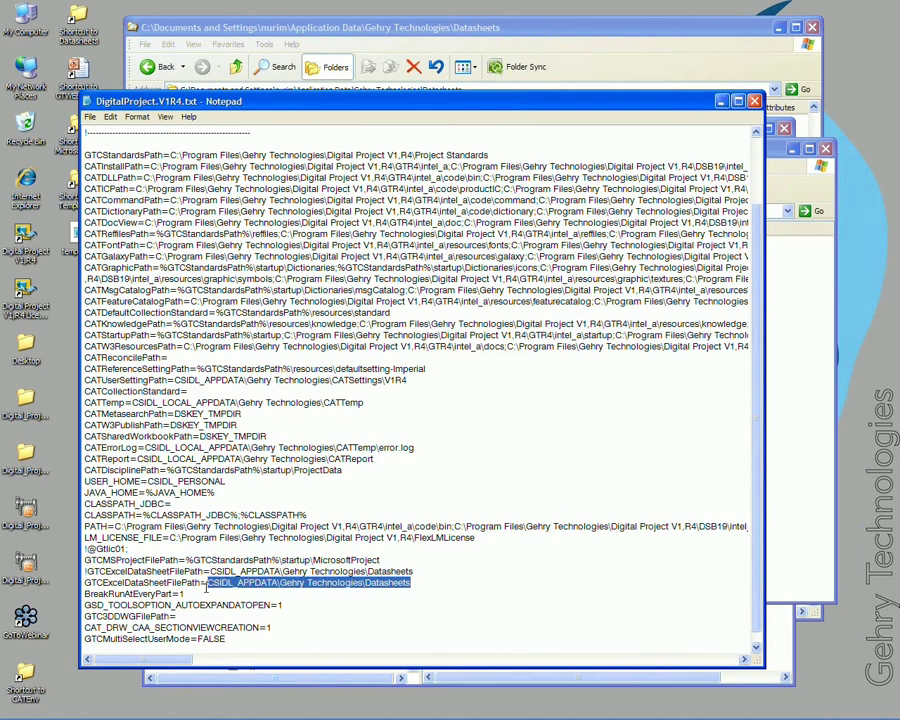
key(ctrl+v)
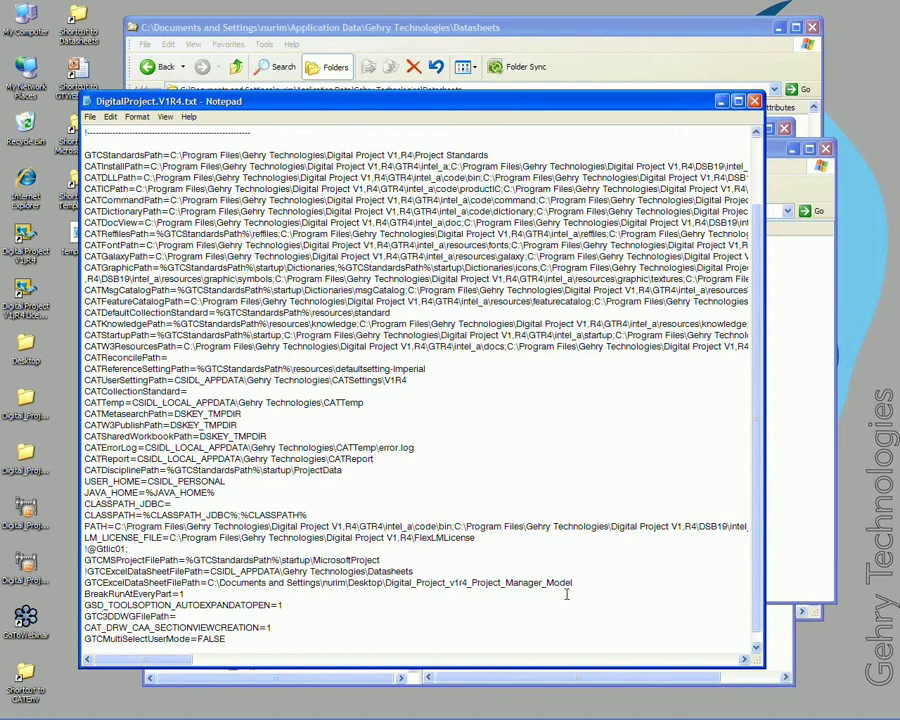
Review the GTCMSProjectFilePath setting and its %GTCStandardsPath% value.
click(180, 560)
drag(178, 560, 99, 560)
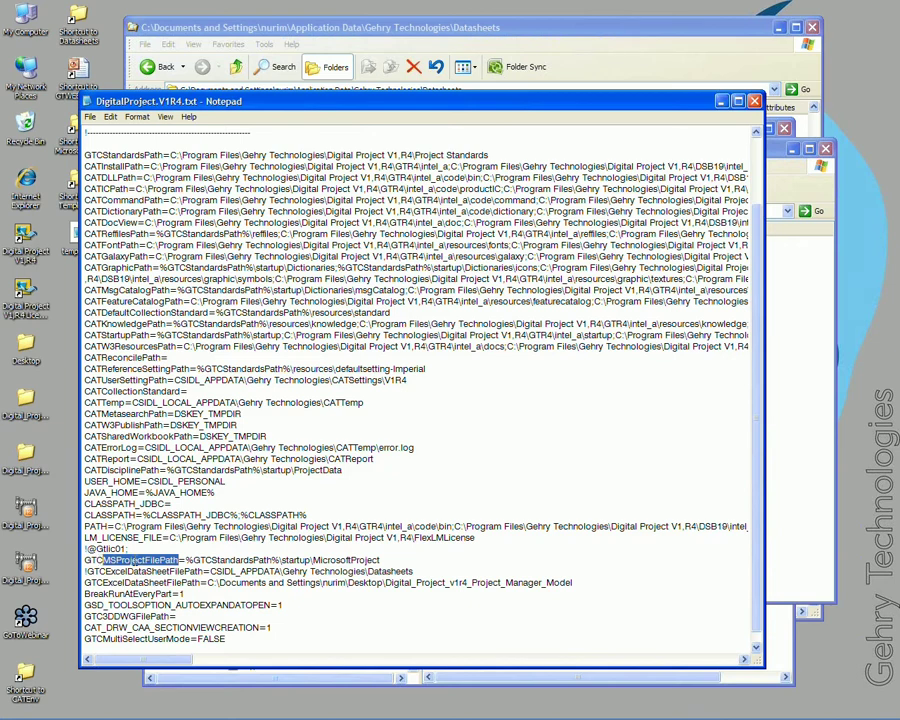
click(101, 560)
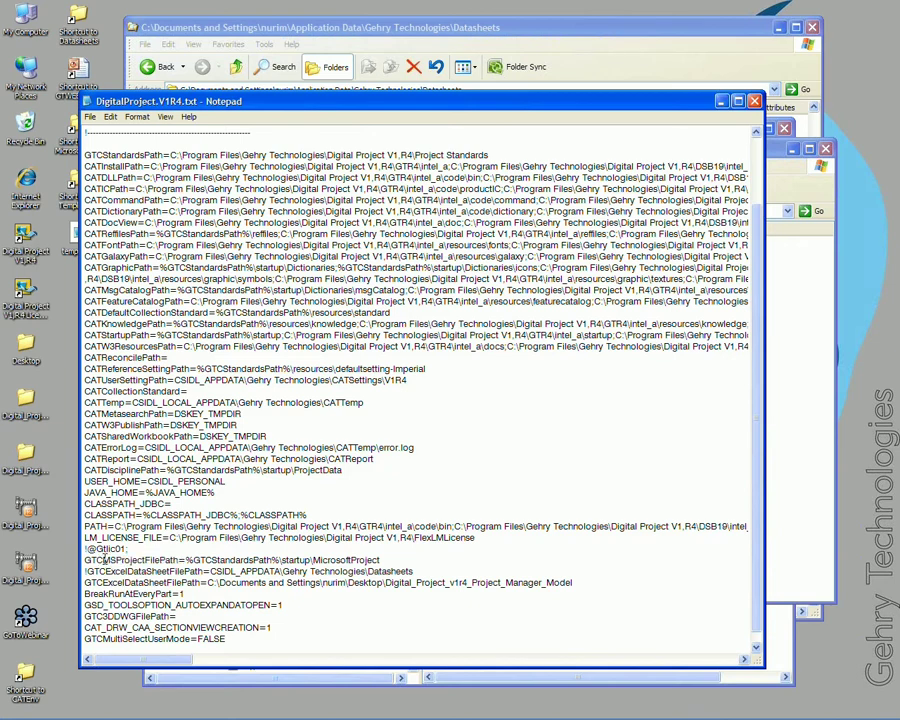
drag(101, 560, 176, 561)
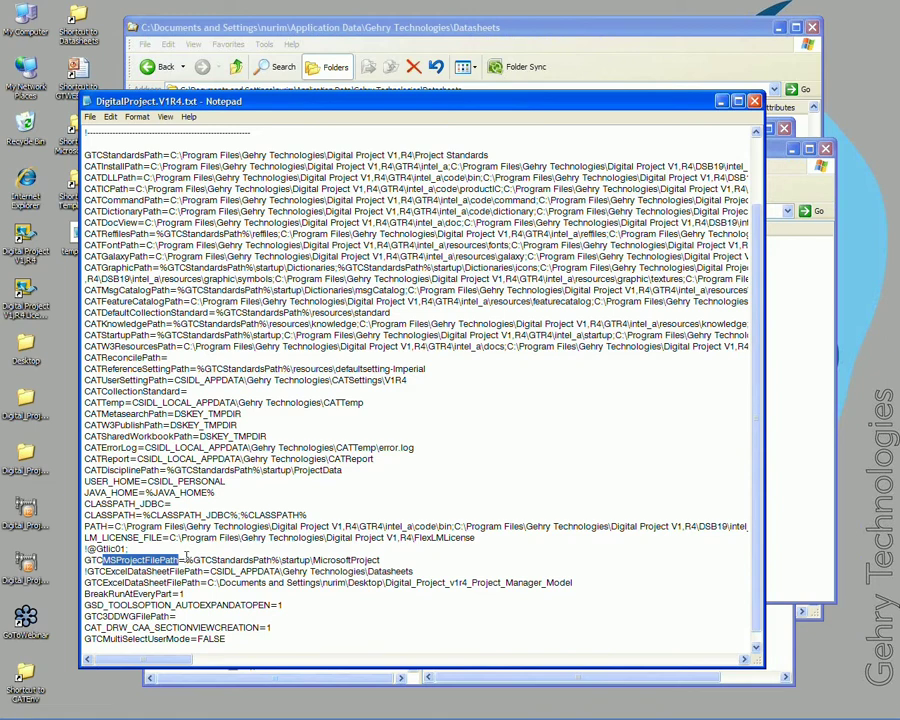
drag(186, 560, 284, 561)
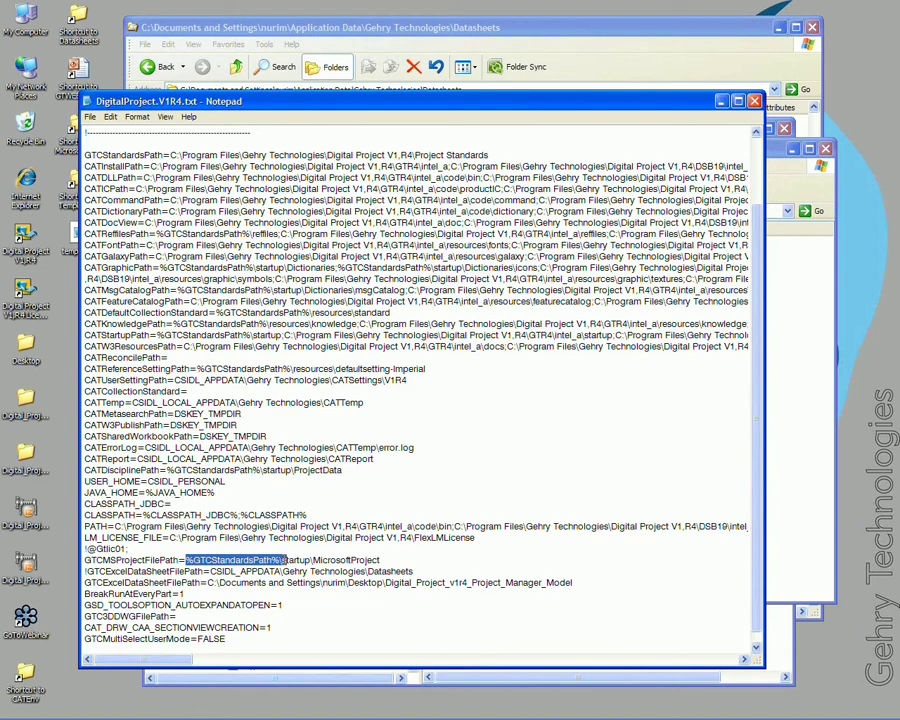
click(376, 558)
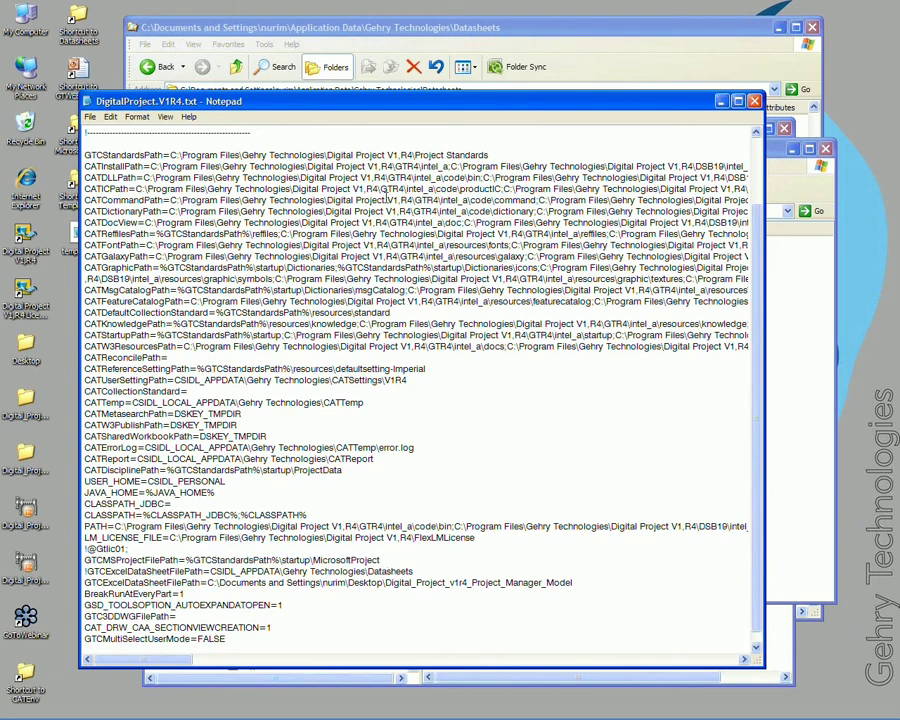
drag(385, 110, 363, 111)
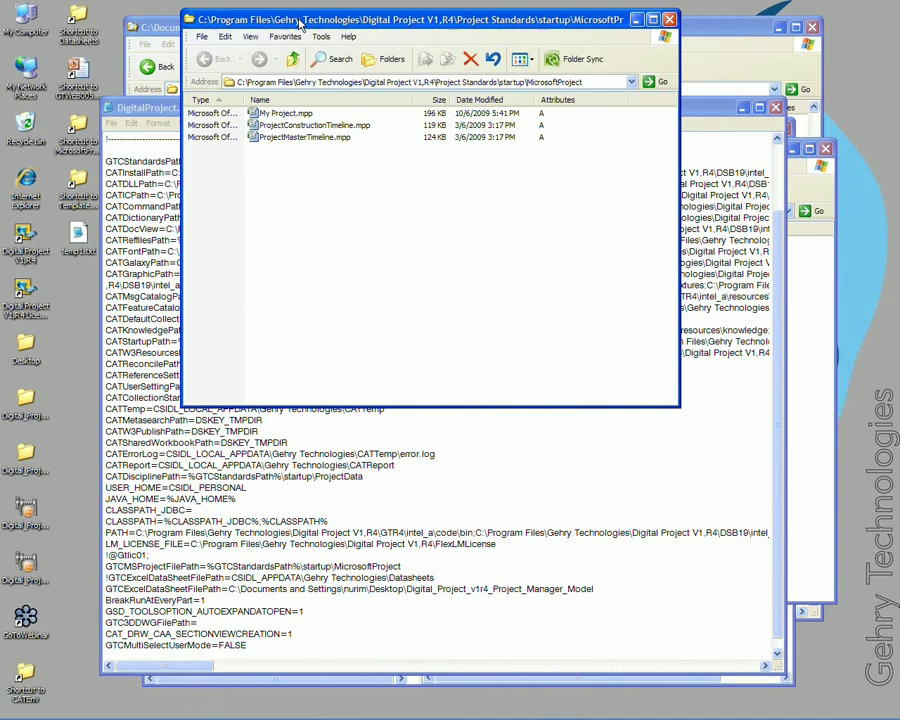
Expand Project Standards > startup in the folder tree and open MicrosoftProject.
drag(366, 22, 252, 68)
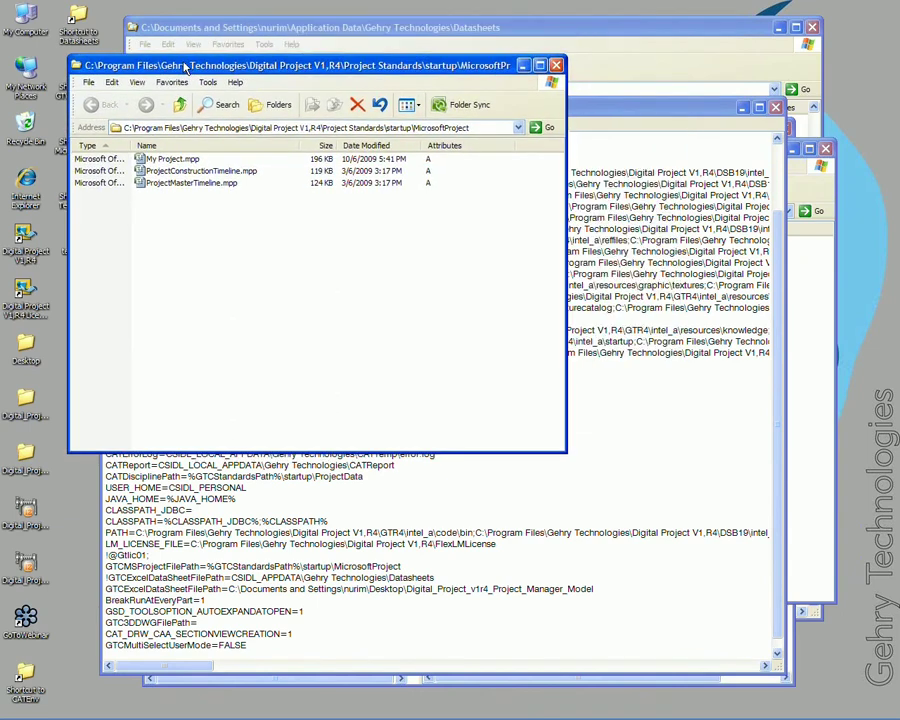
click(272, 104)
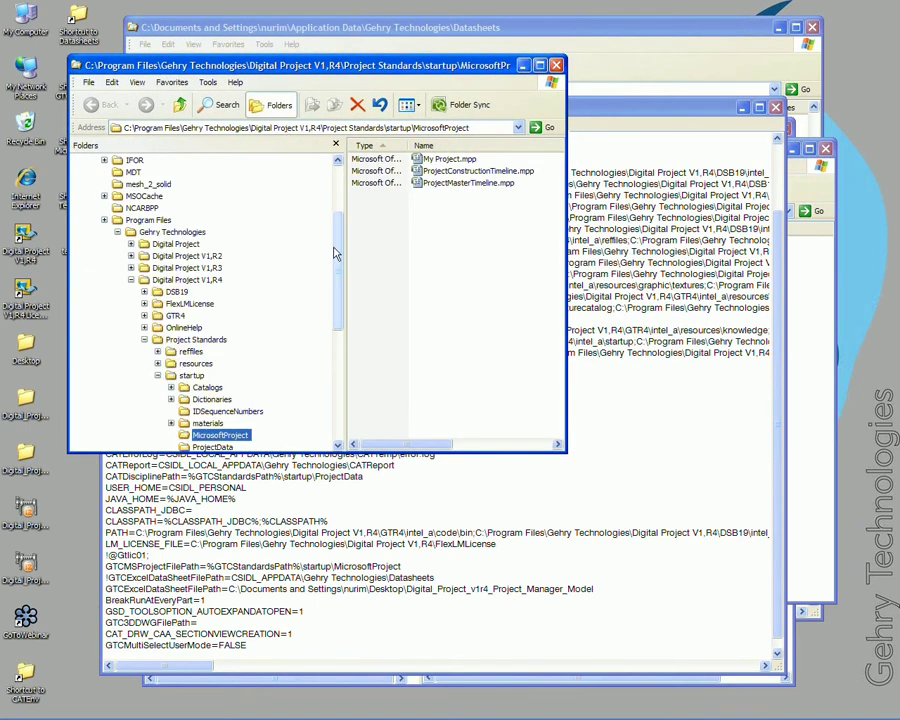
scroll(236, 180, up, 3)
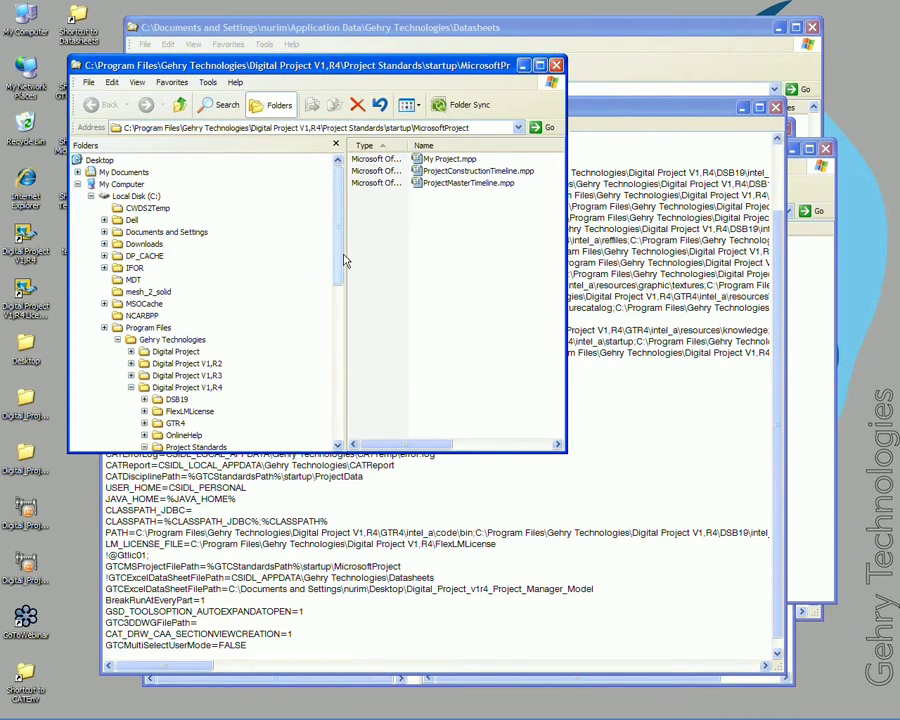
drag(337, 257, 336, 320)
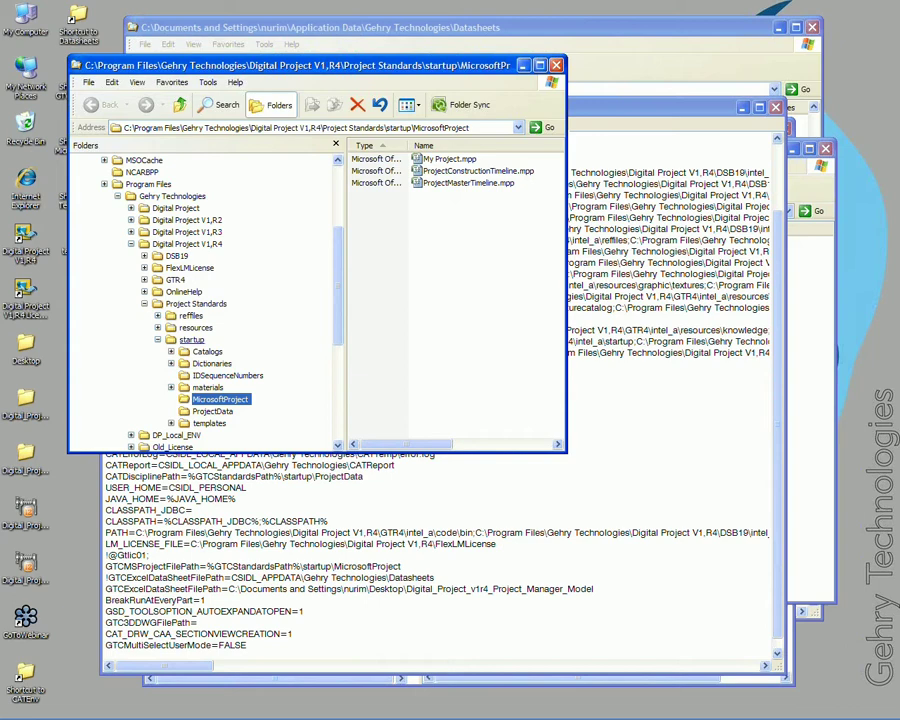
click(191, 340)
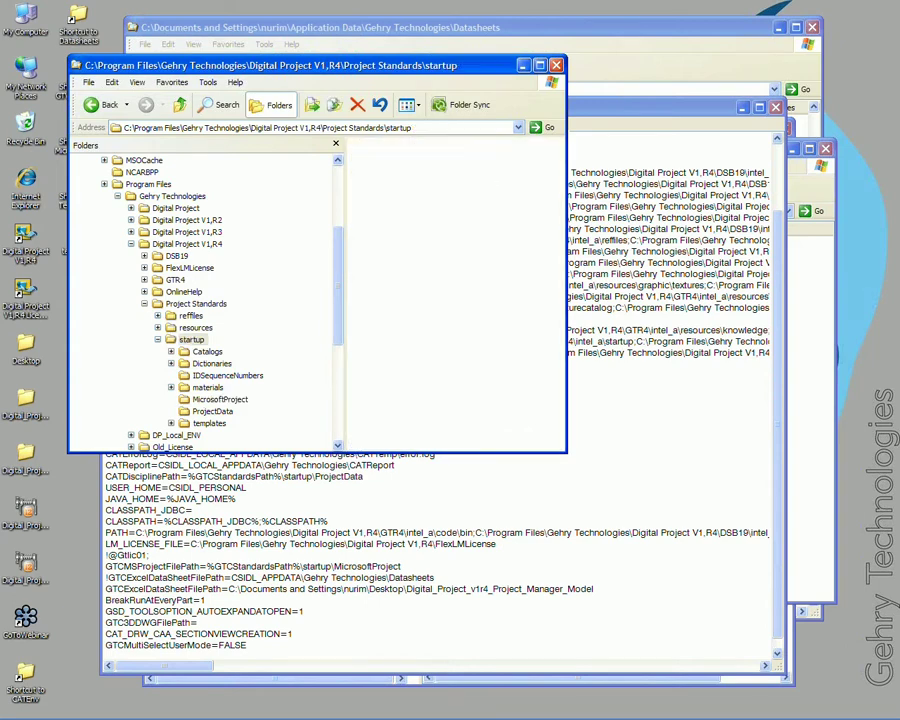
click(220, 399)
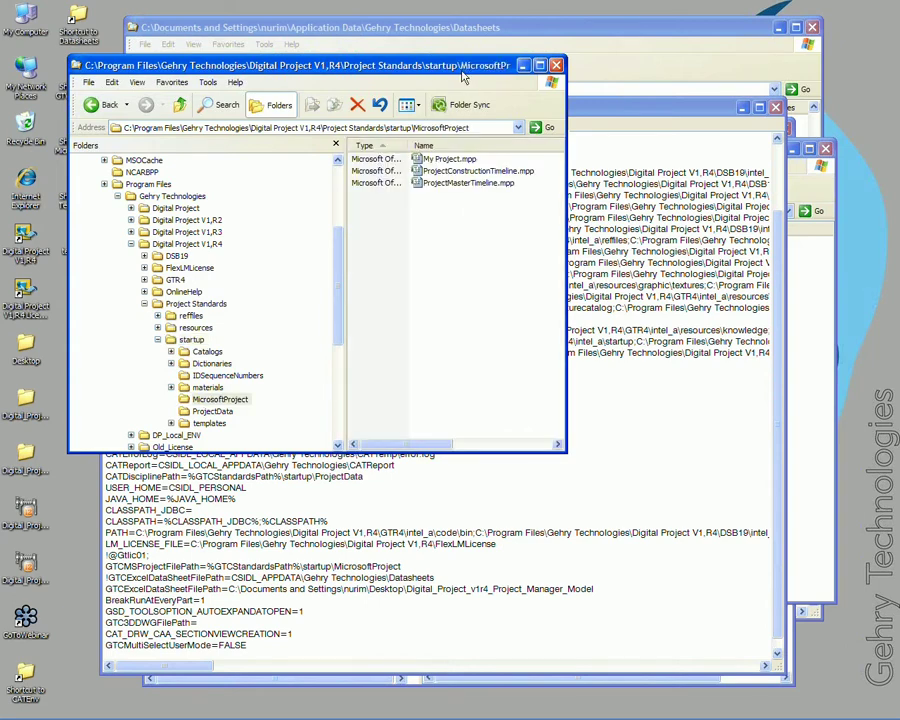
Widen the folder window to show sizes and dates, and select My Project.mpp.
drag(474, 77, 444, 107)
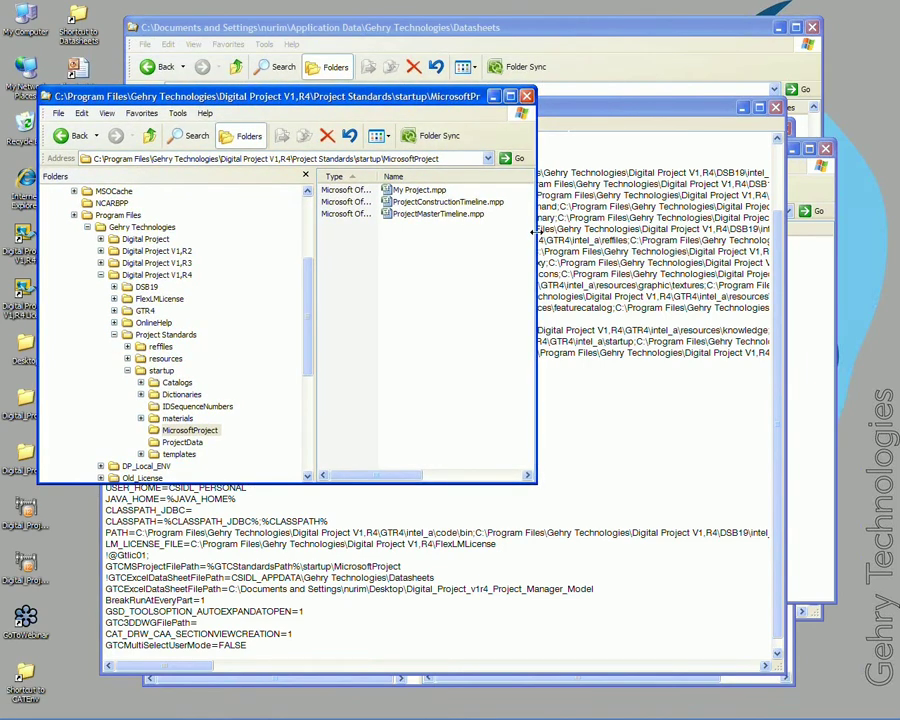
drag(532, 230, 622, 229)
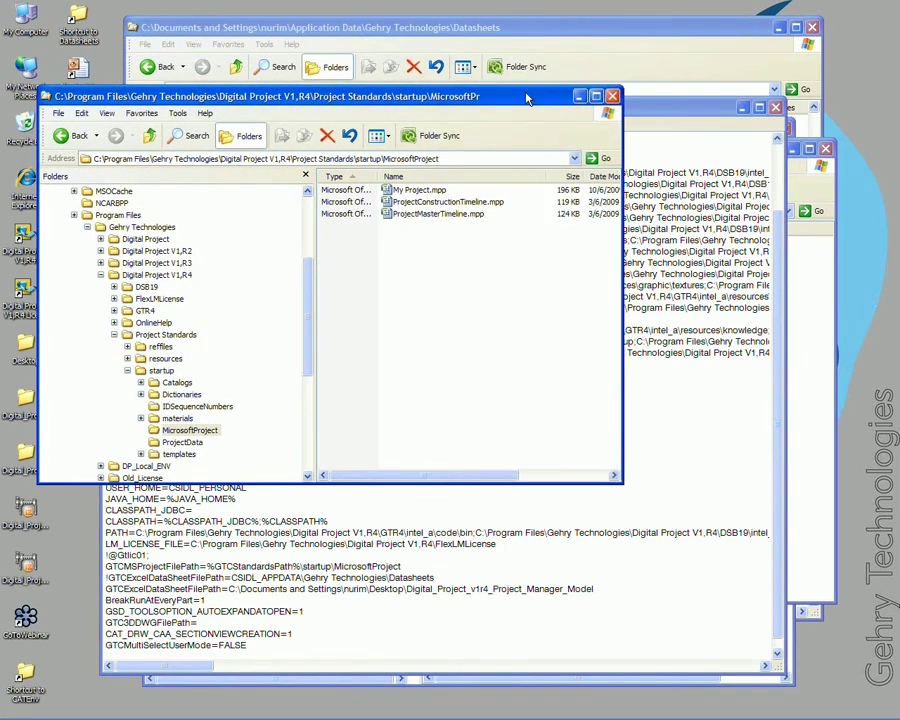
drag(525, 101, 533, 140)
click(437, 233)
click(446, 265)
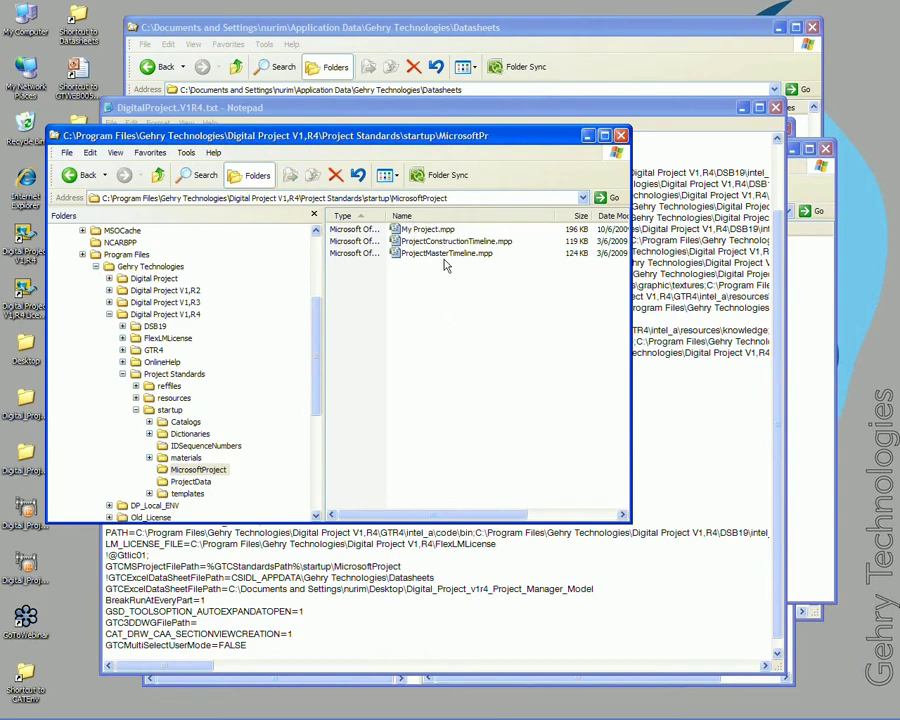
click(442, 233)
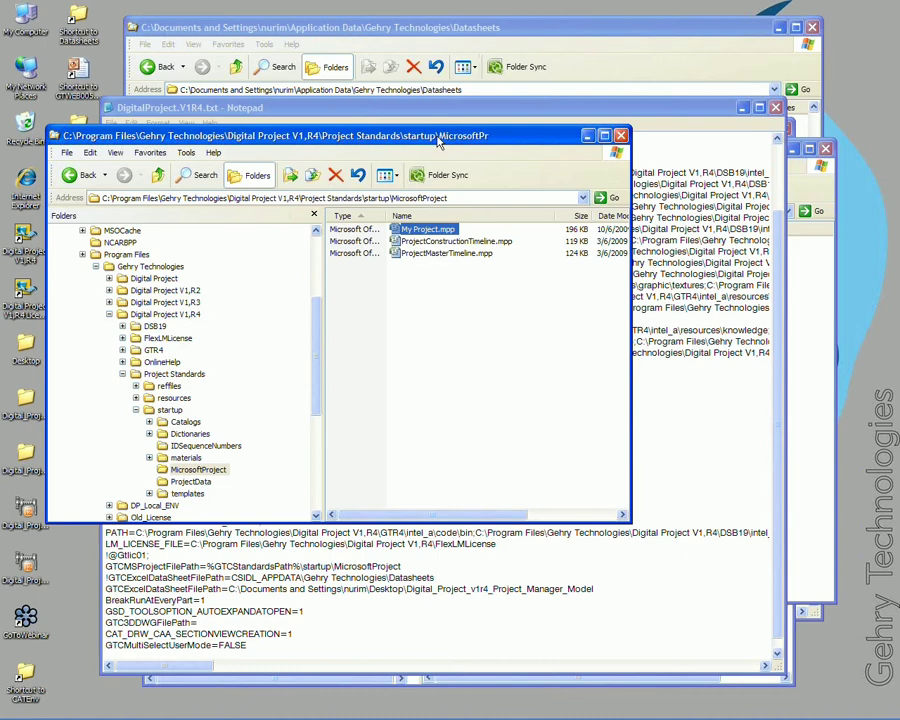
drag(437, 141, 442, 187)
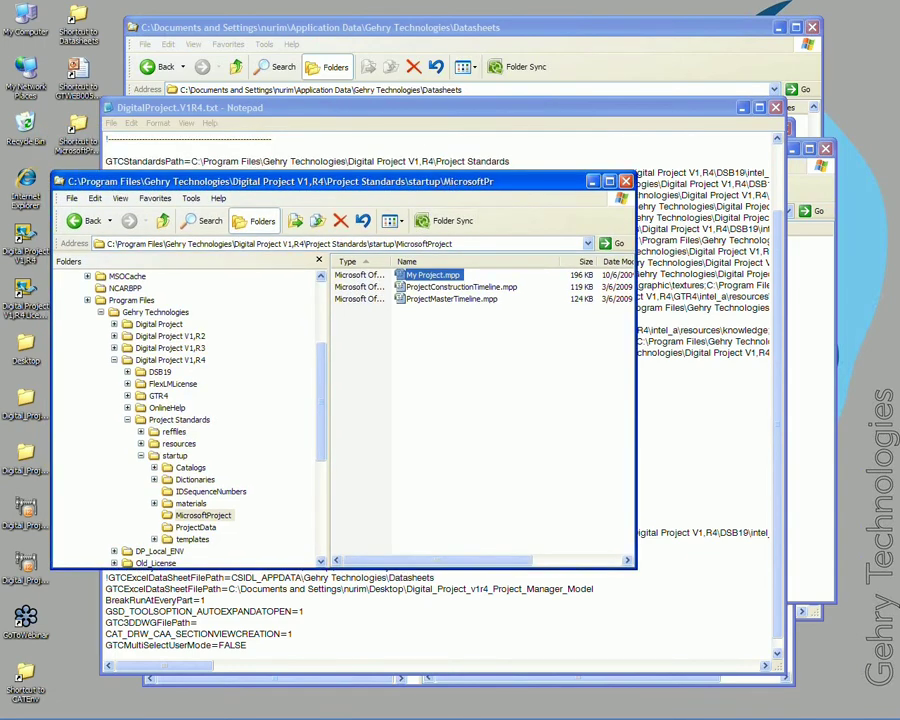
Copy My Project.mpp from the Project Manager Model desktop folder.
double_click(26, 402)
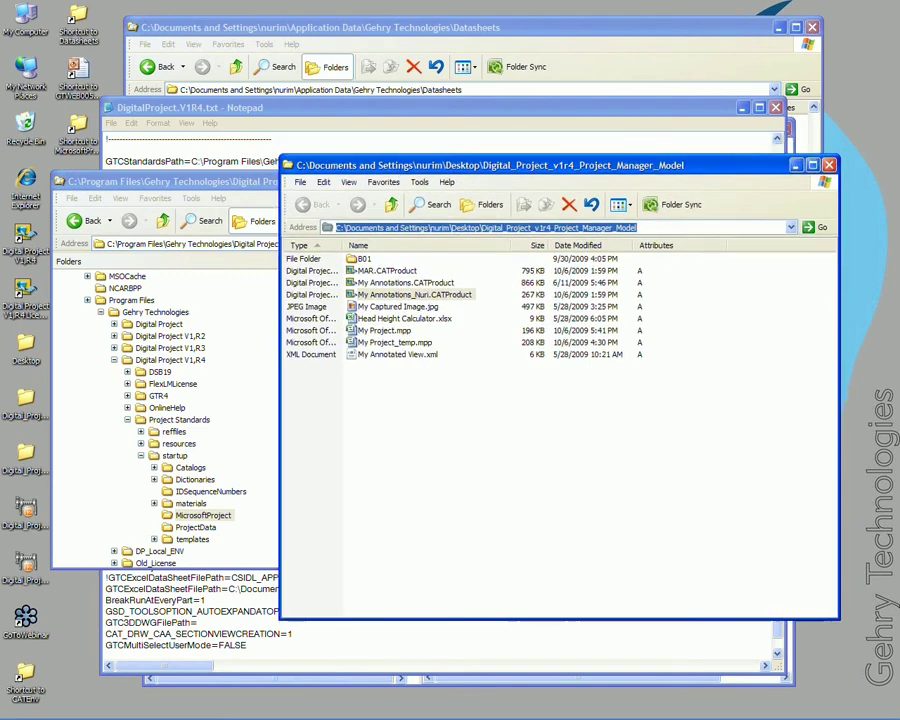
click(437, 385)
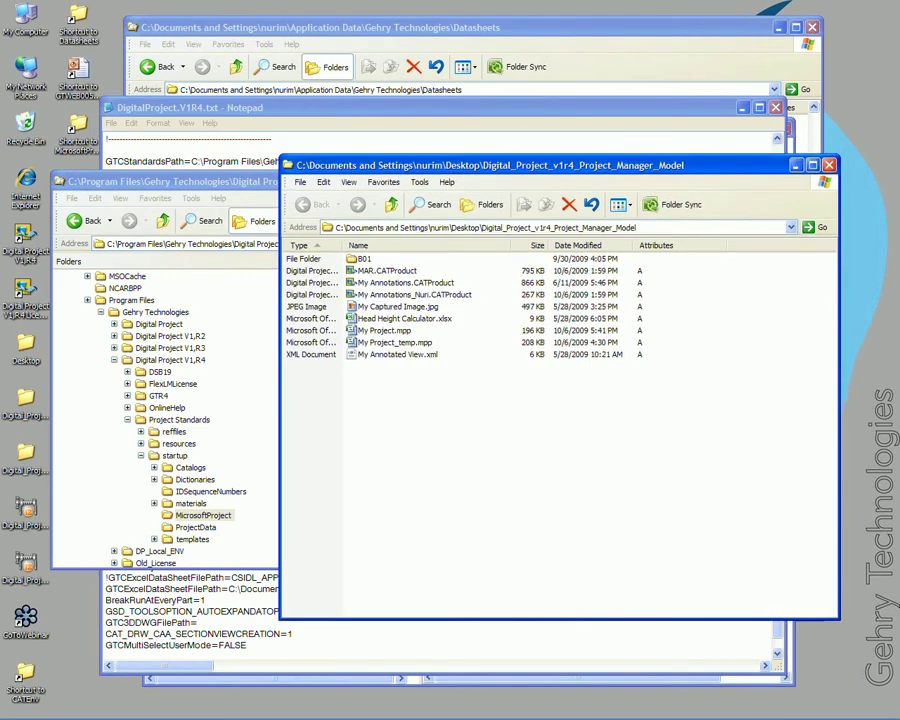
click(385, 331)
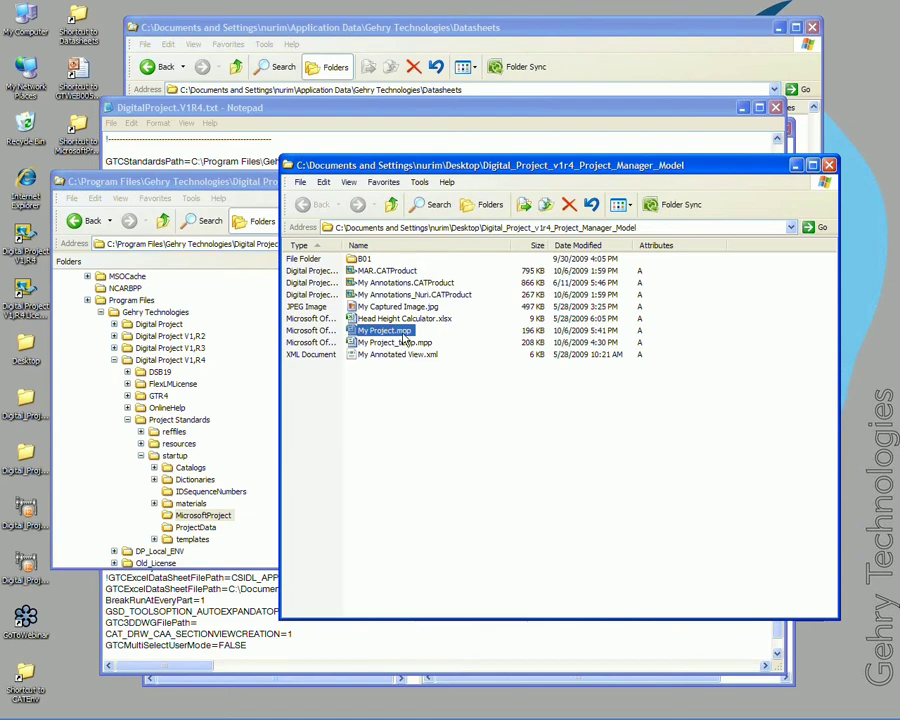
drag(463, 171, 475, 177)
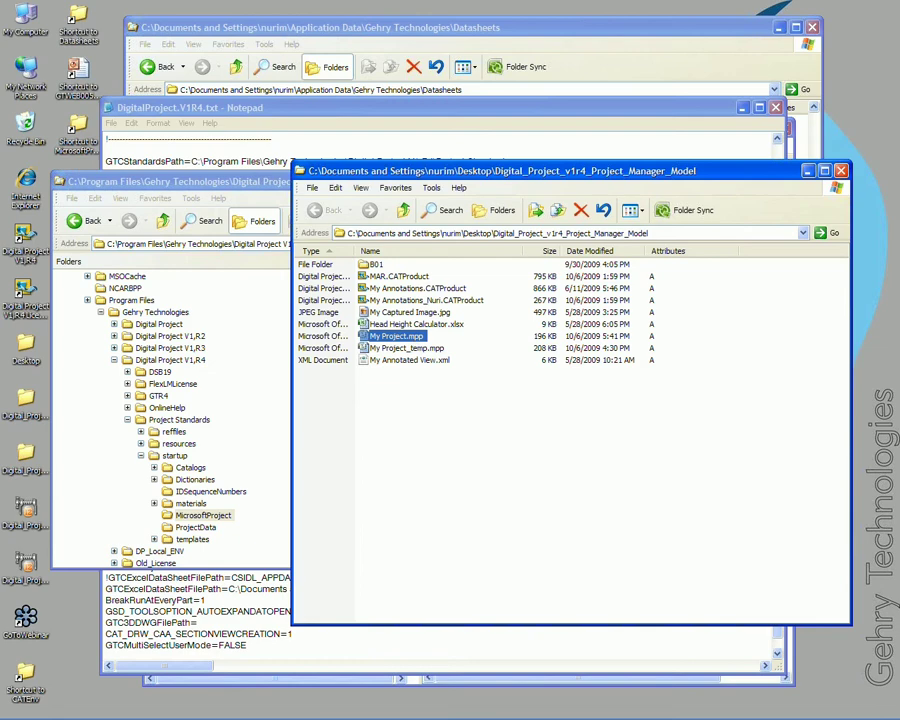
right_click(411, 338)
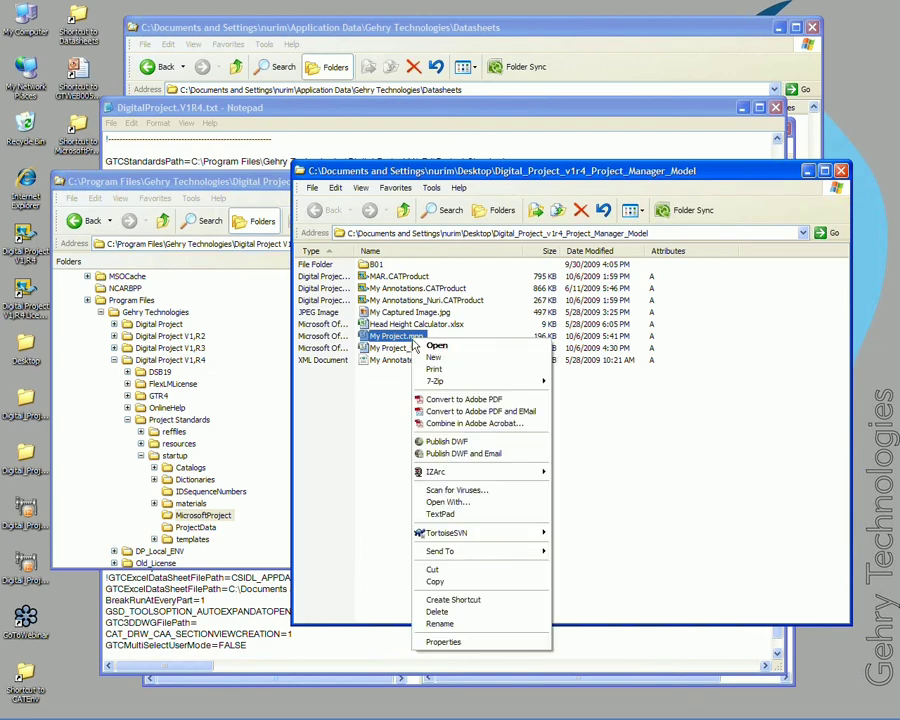
click(455, 583)
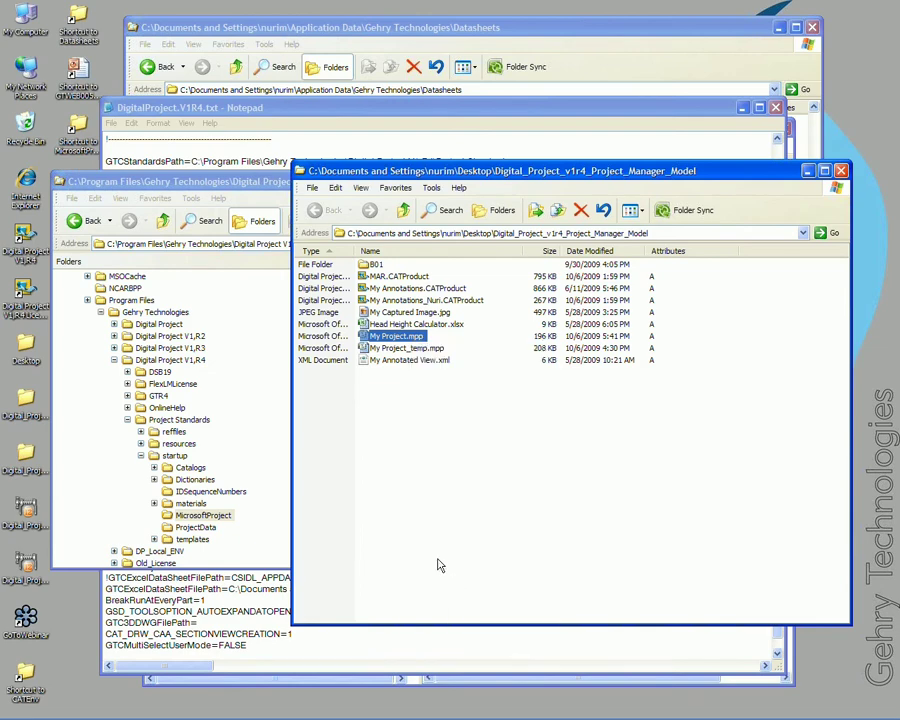
Paste My Project.mpp into the MicrosoftProject startup folder.
click(275, 190)
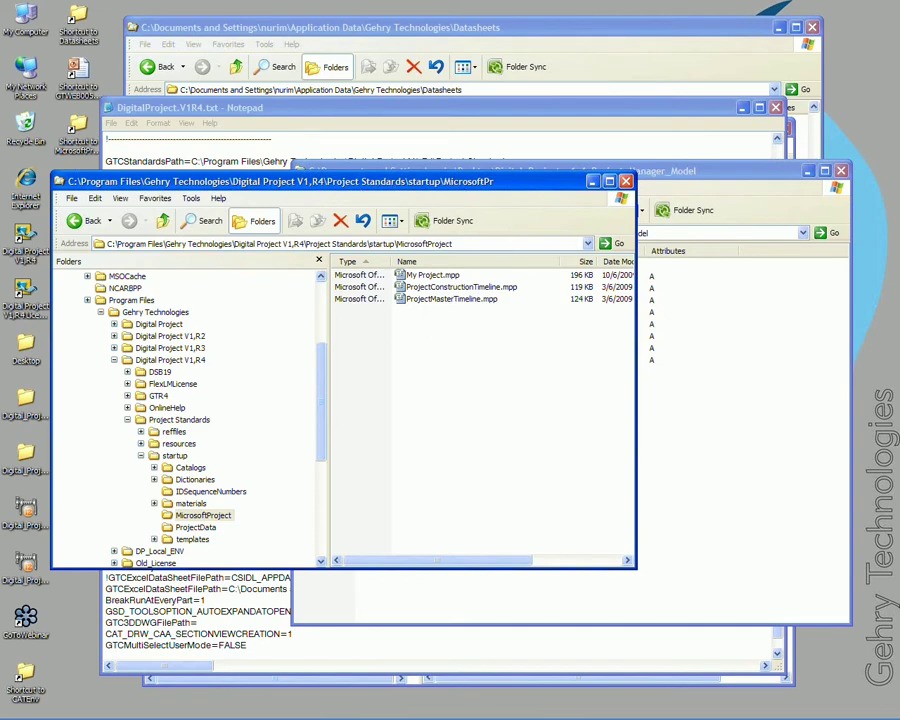
right_click(437, 338)
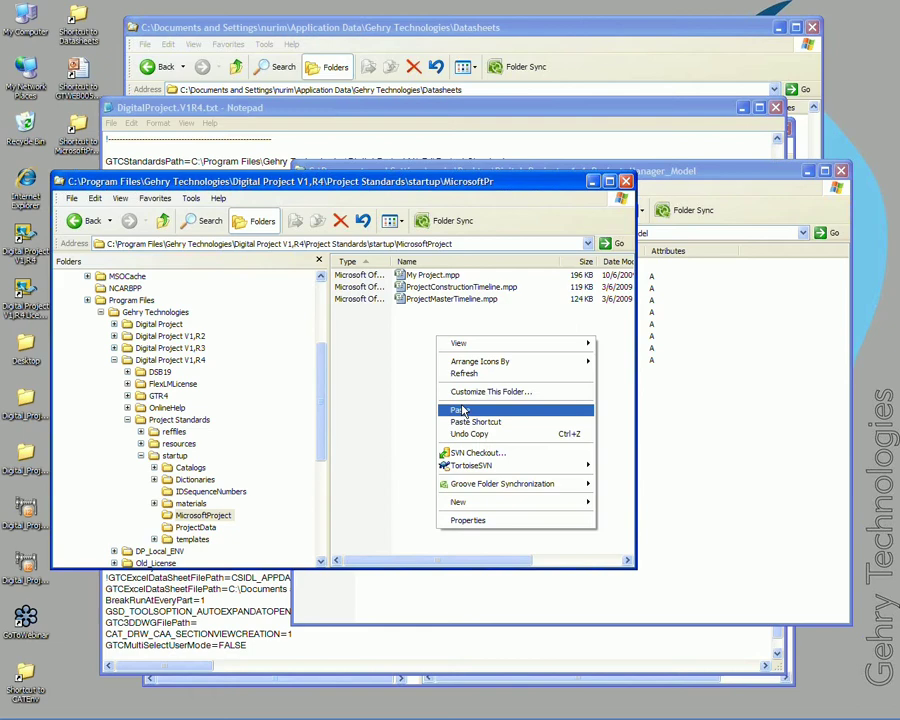
click(420, 360)
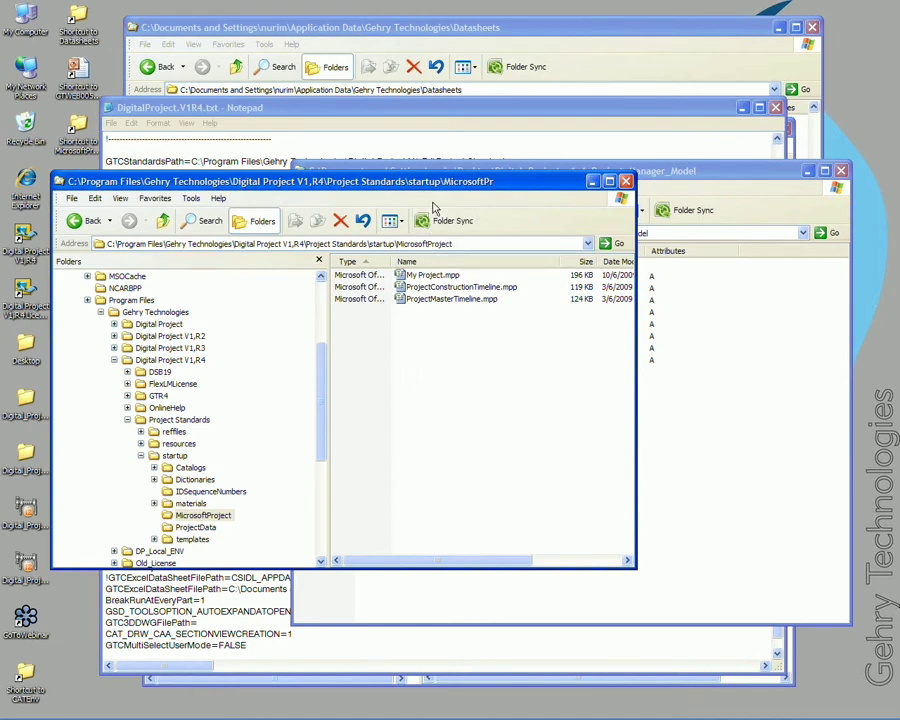
drag(436, 189, 430, 216)
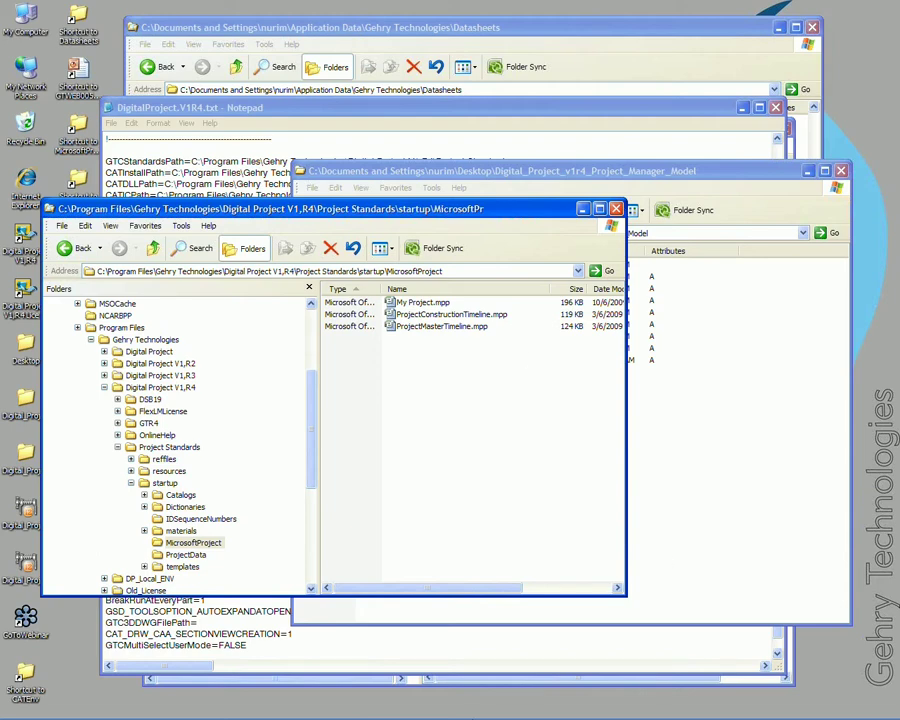
mouse_move(464, 712)
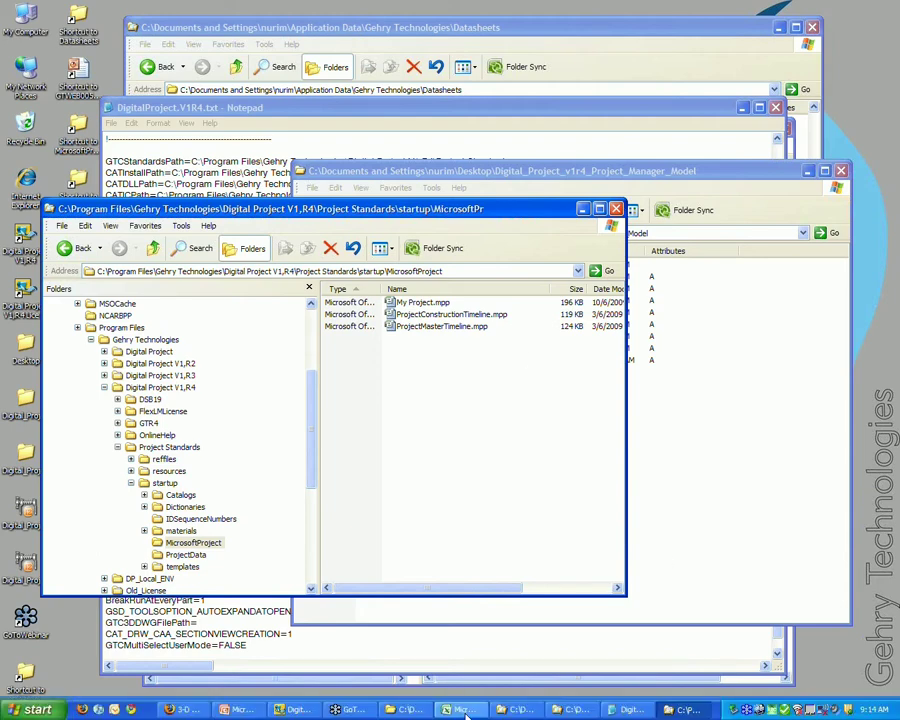
Collapse the Color Filters, Sorted Views, Groups, Excel Data Sheets and Applications branches, then list toolbars.
click(297, 709)
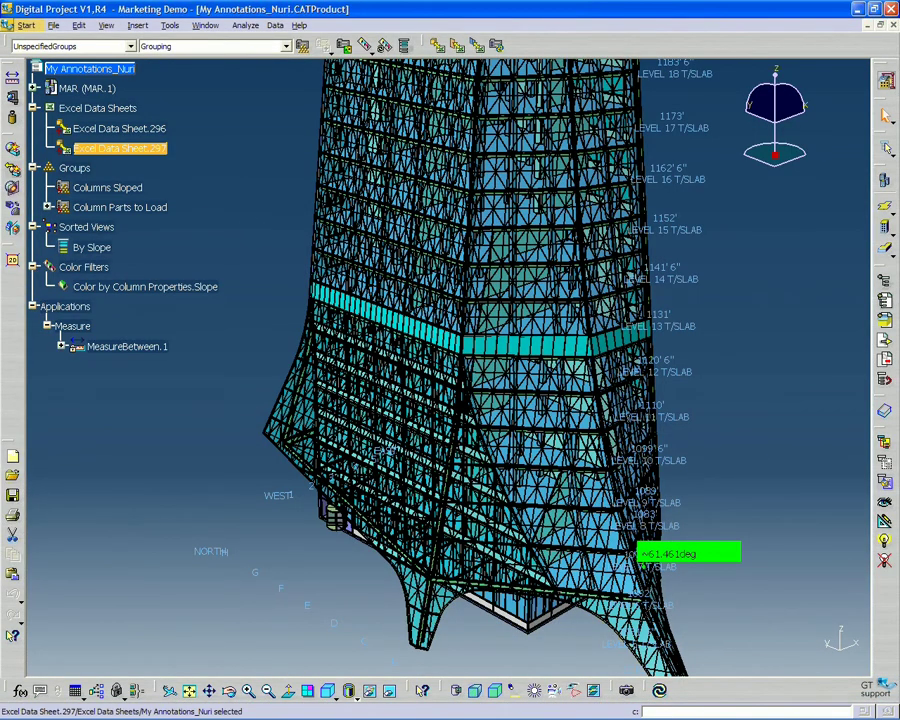
click(33, 267)
click(33, 227)
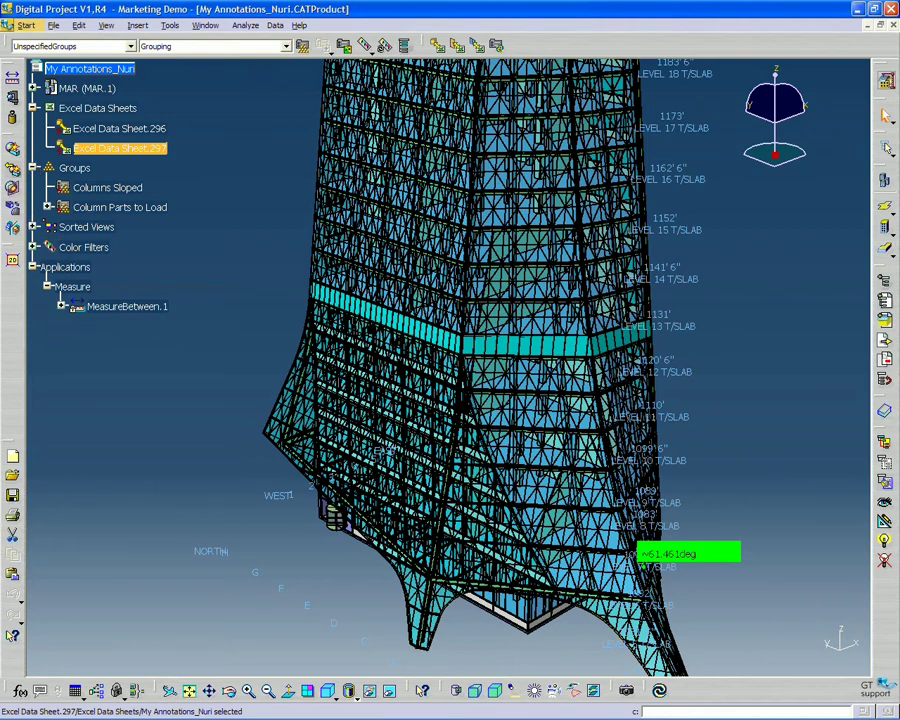
click(33, 167)
click(33, 108)
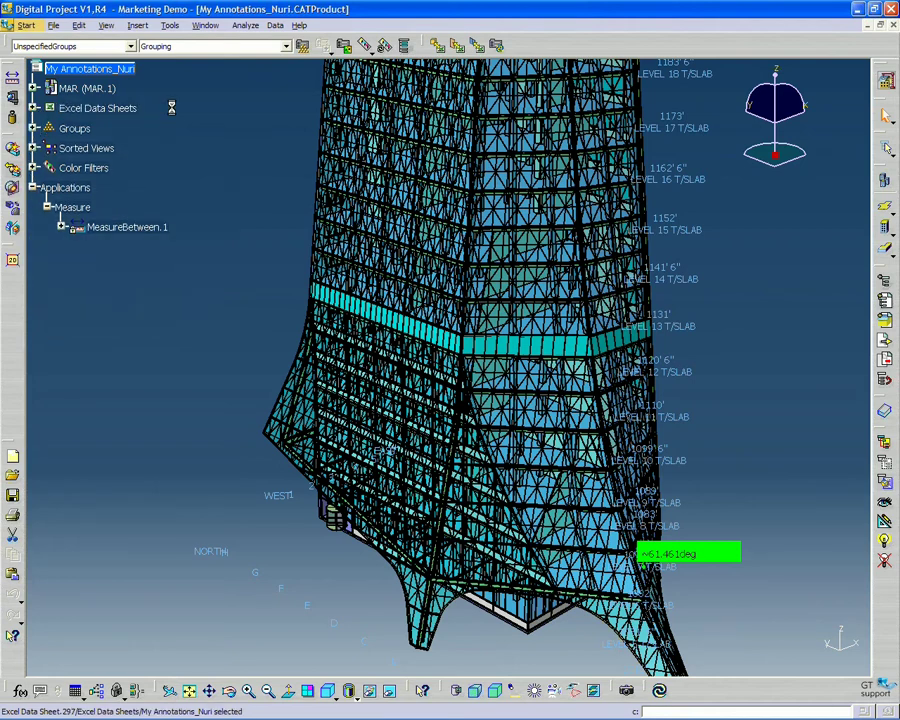
click(33, 188)
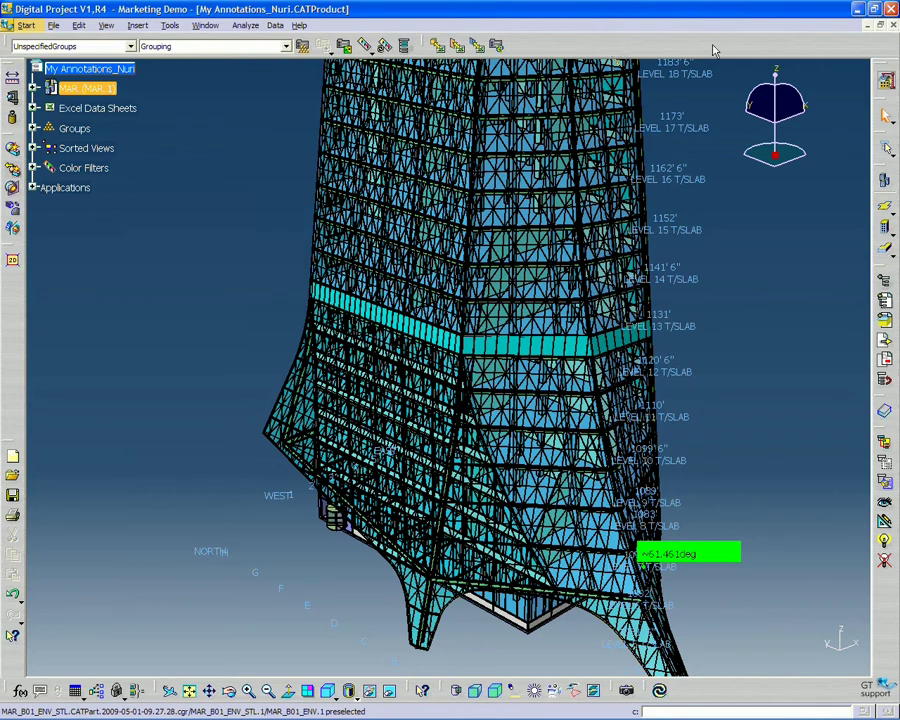
right_click(641, 49)
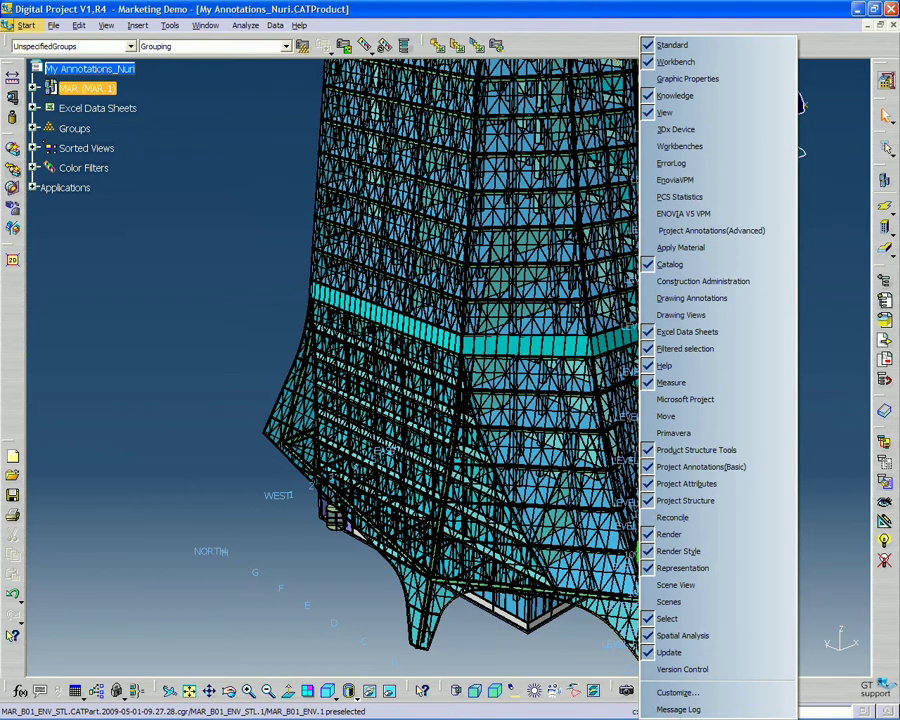
Enable the Microsoft Project toolbar and dock it in the top toolbar row.
click(704, 400)
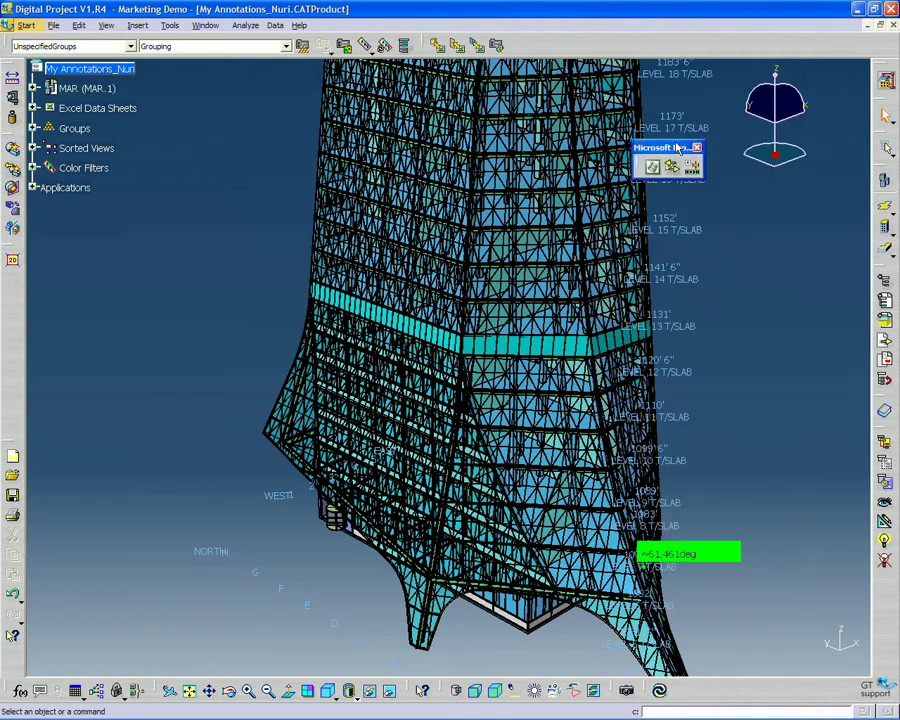
drag(655, 213, 550, 44)
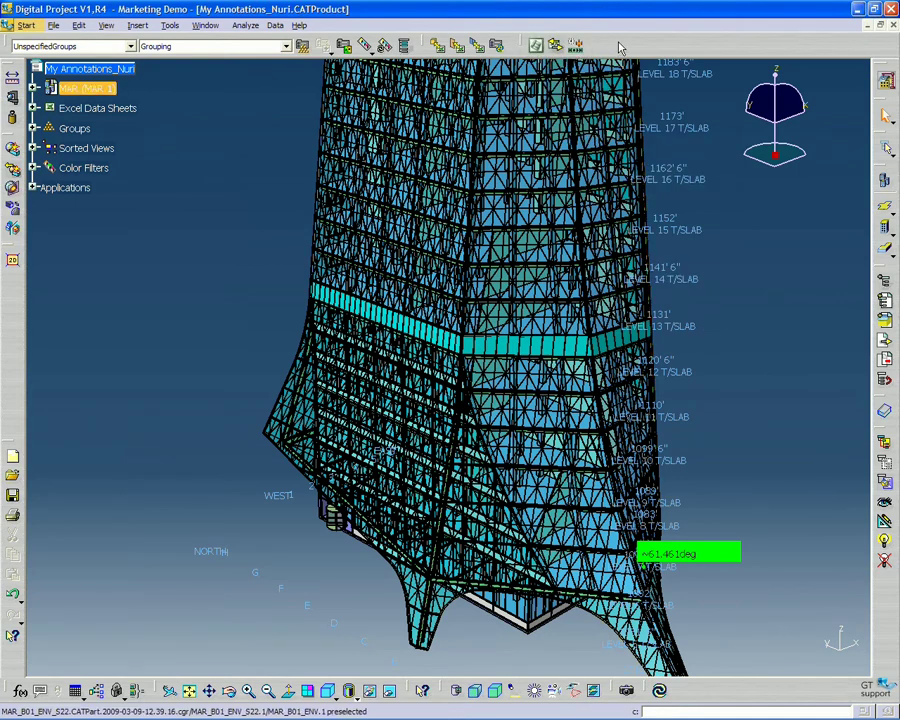
Import My Project.mpp from the MicrosoftProject startup folder into the model.
click(537, 46)
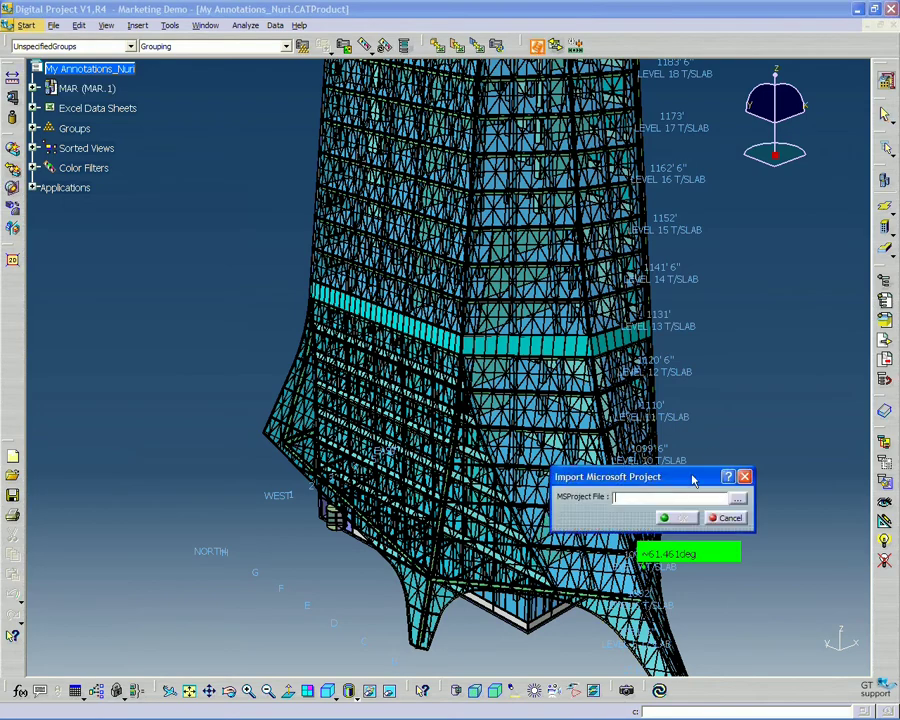
drag(693, 481, 452, 243)
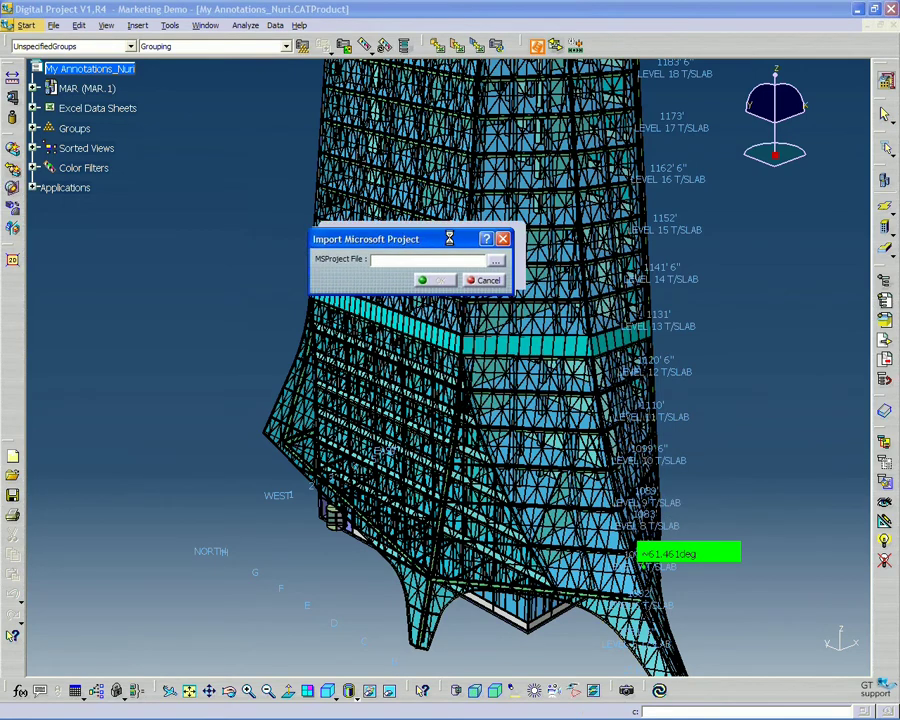
click(496, 265)
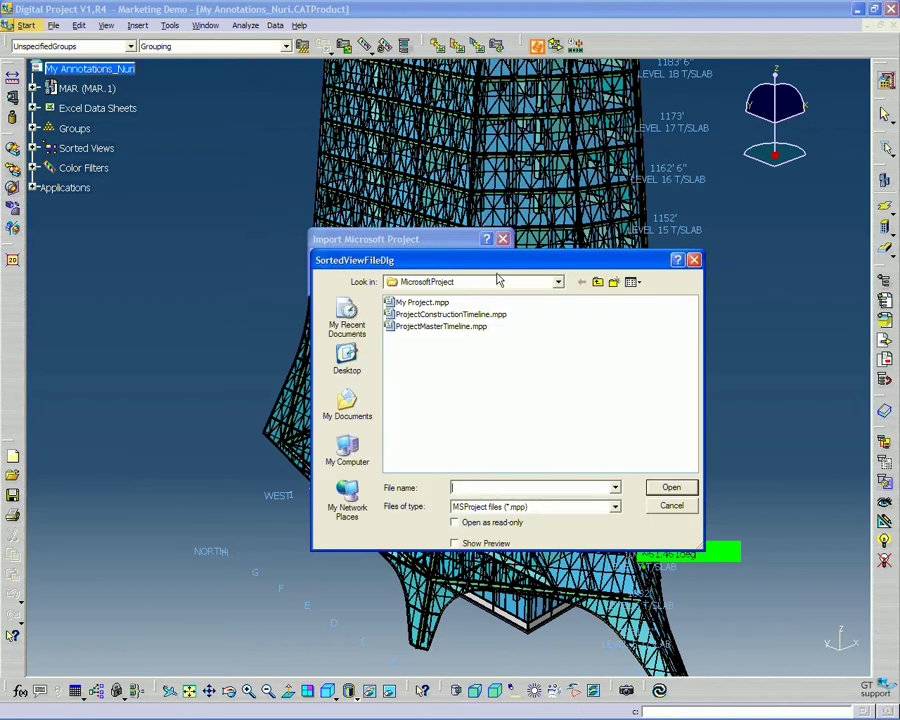
drag(498, 266, 504, 220)
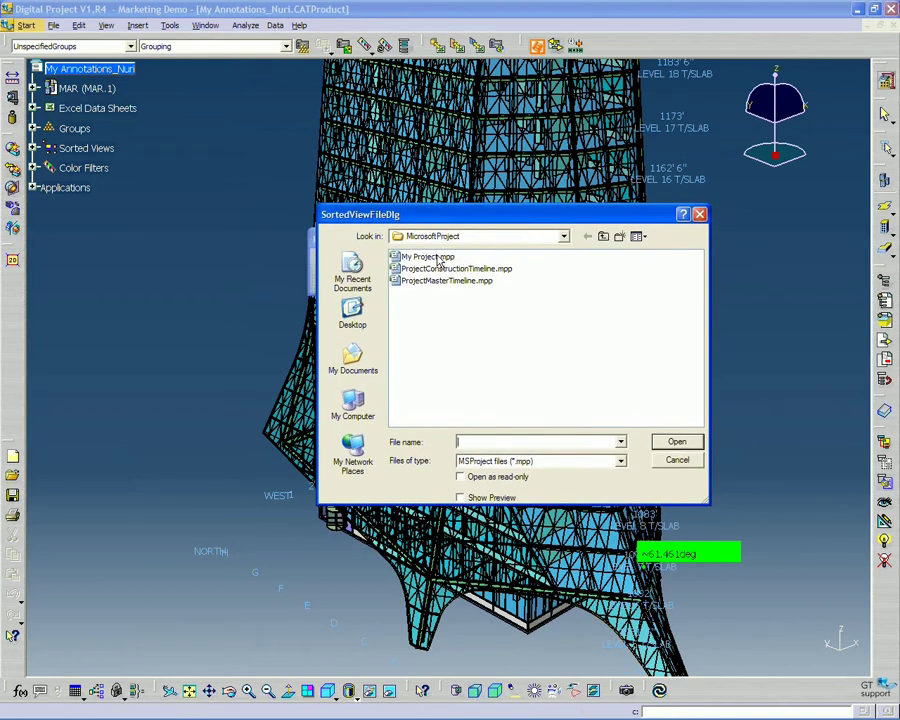
click(466, 239)
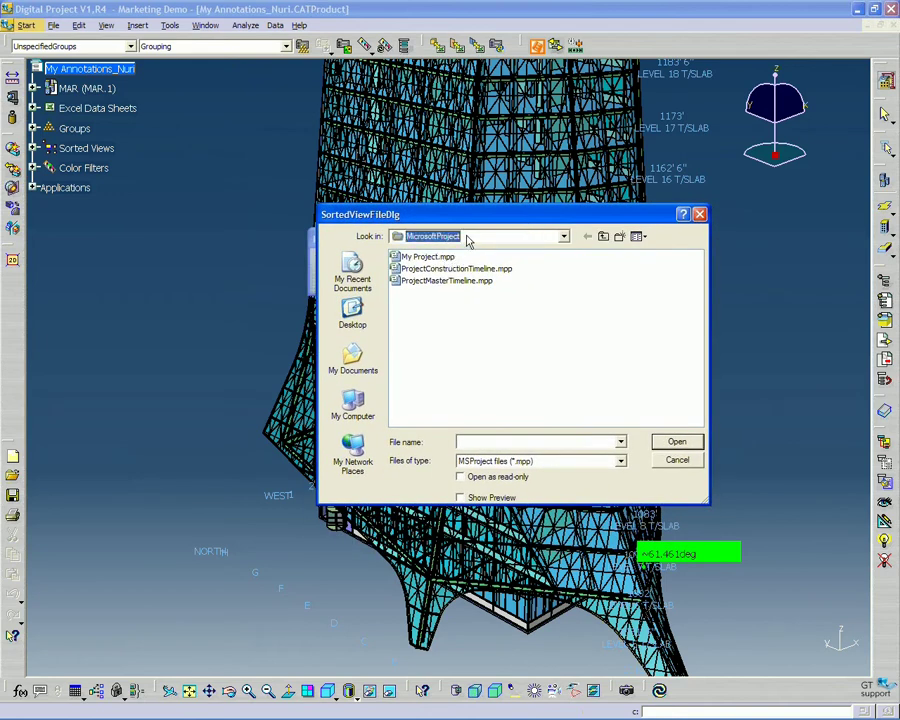
click(466, 239)
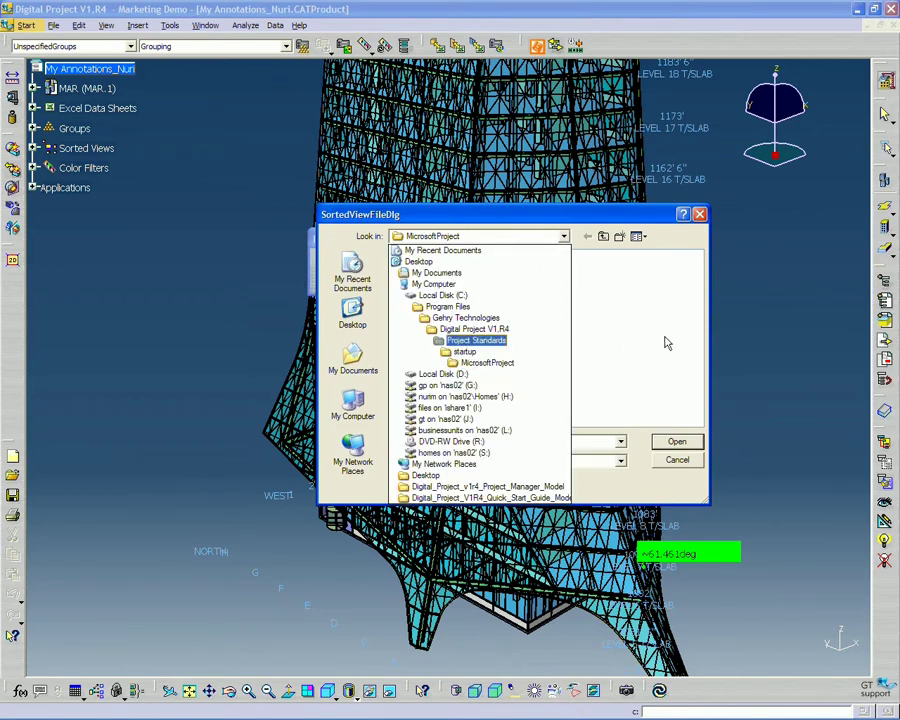
click(466, 237)
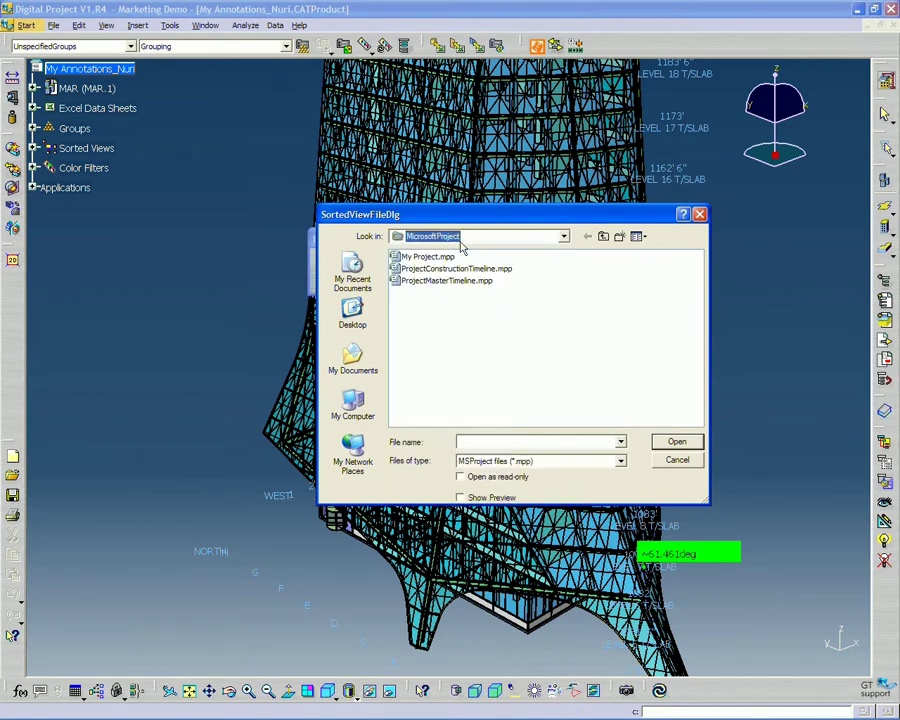
double_click(430, 257)
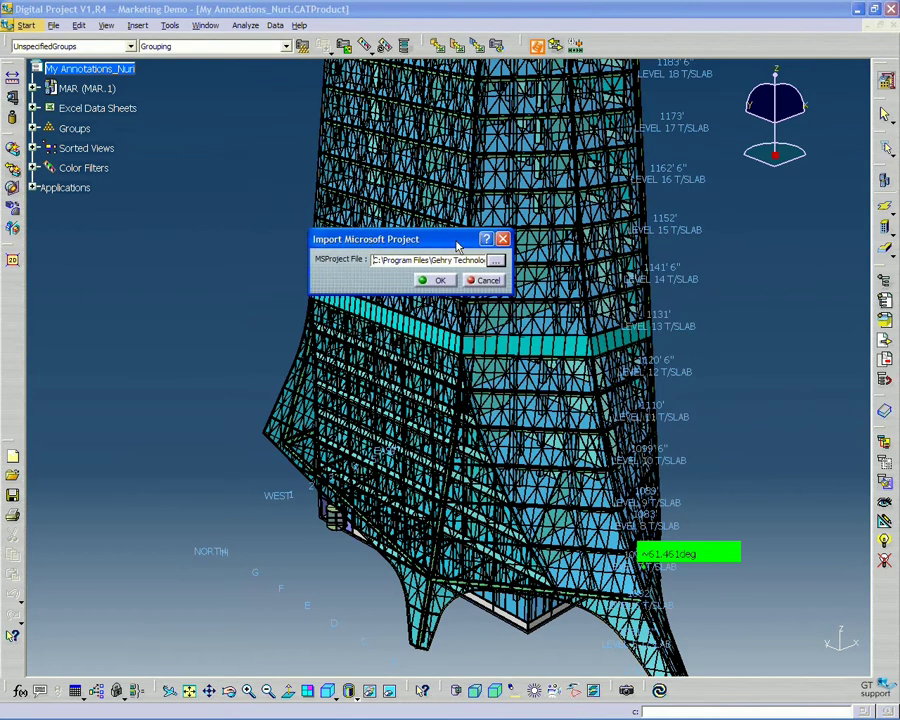
drag(456, 239, 481, 260)
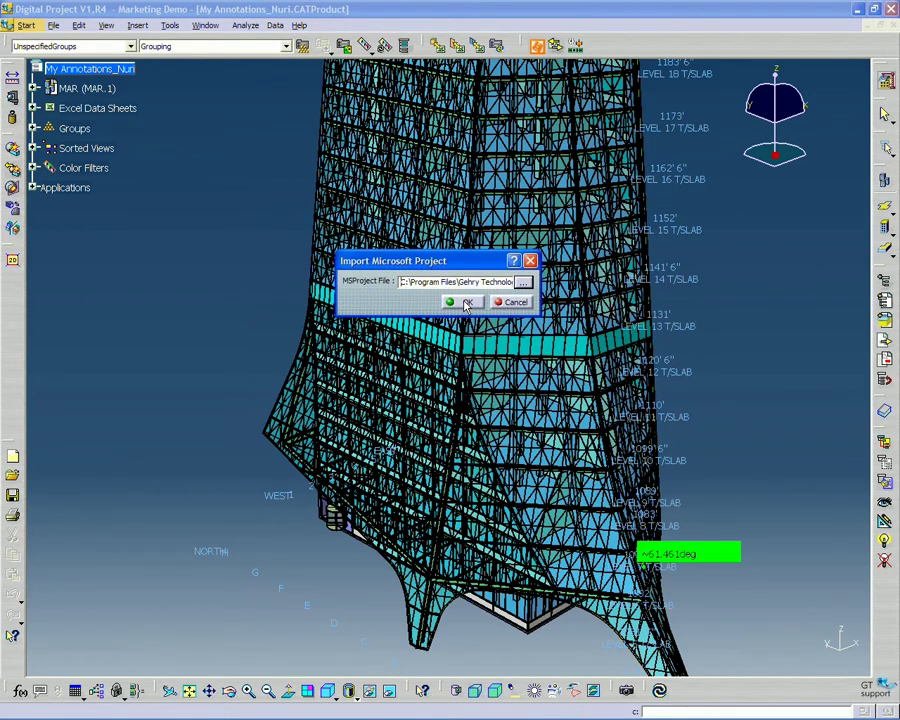
click(466, 302)
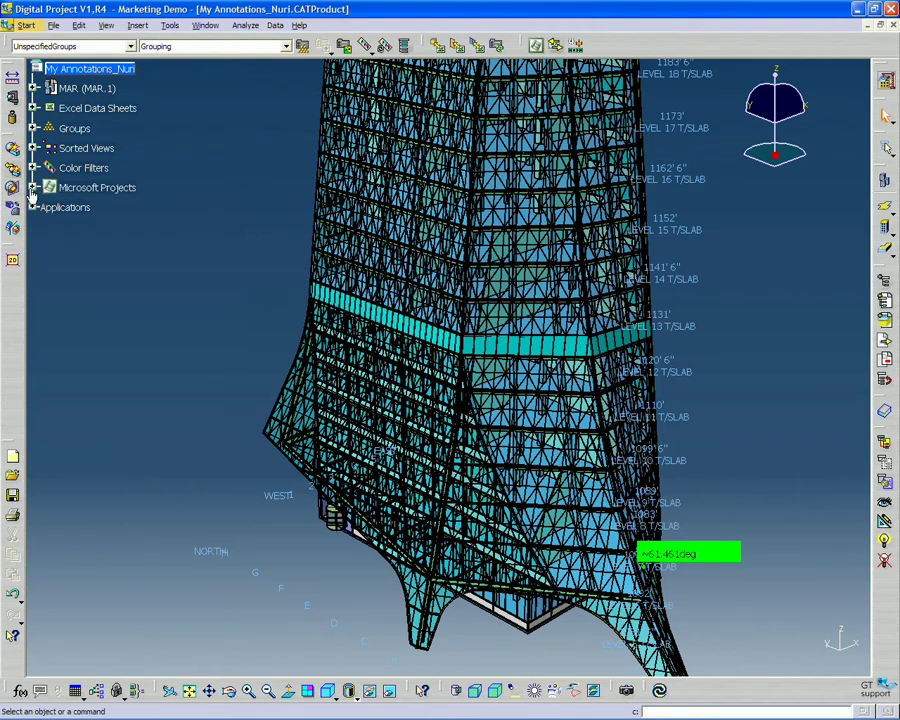
Expand Microsoft Projects and activate My Project as the active group.
click(33, 188)
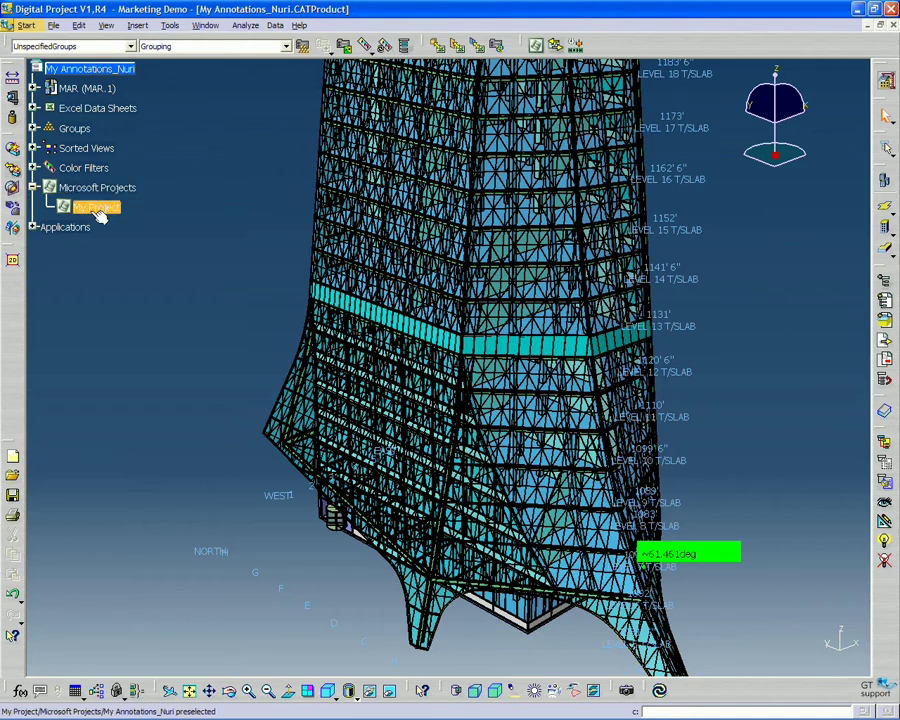
click(89, 209)
right_click(87, 210)
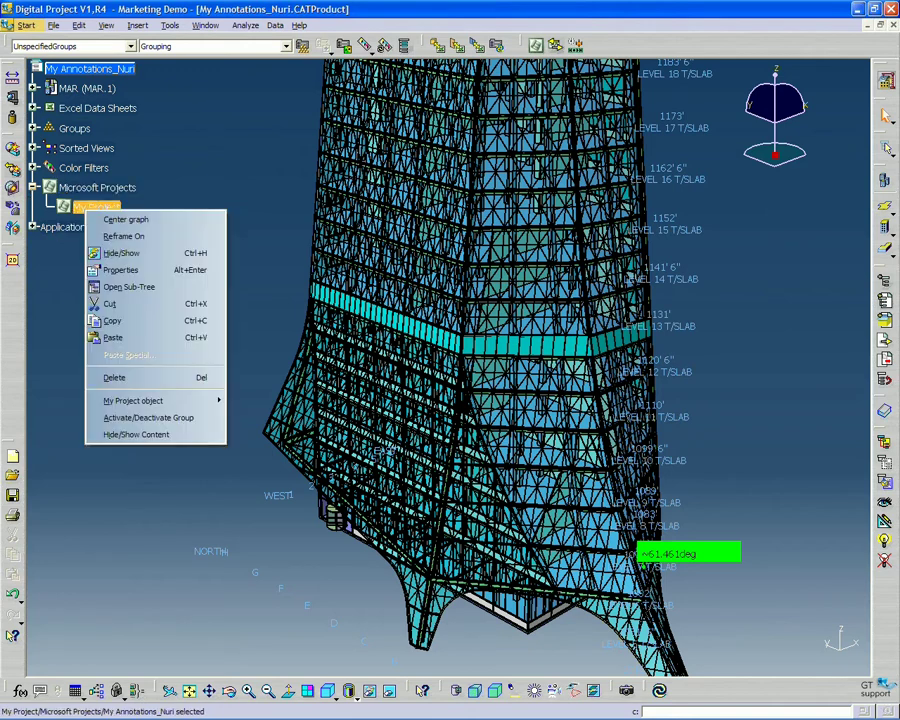
click(143, 421)
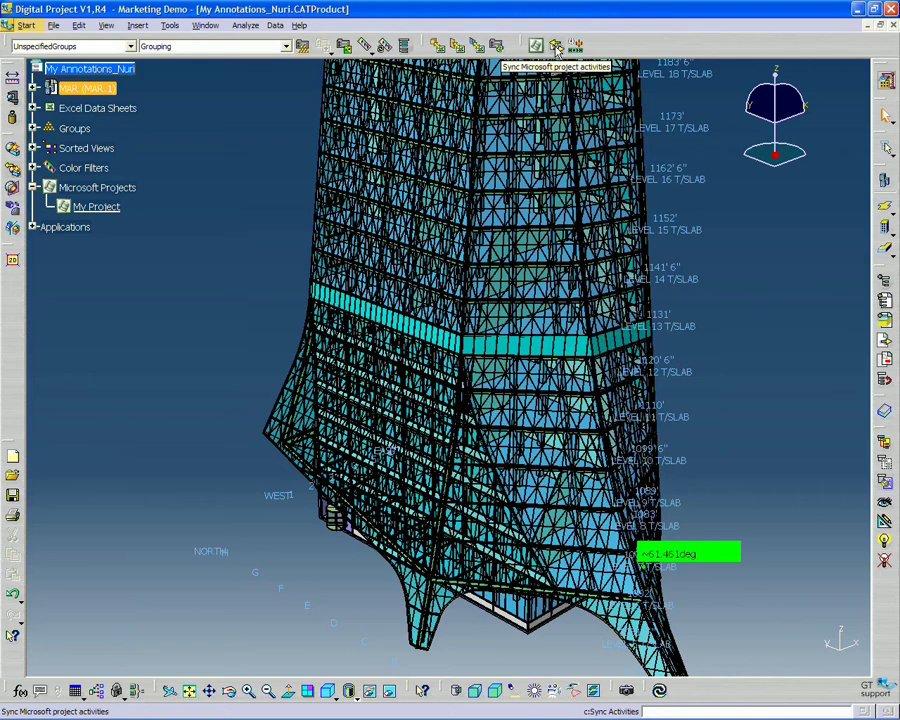
Sync the Microsoft Project activities, opening My Project.mpp's Gantt chart in Microsoft Project.
click(557, 48)
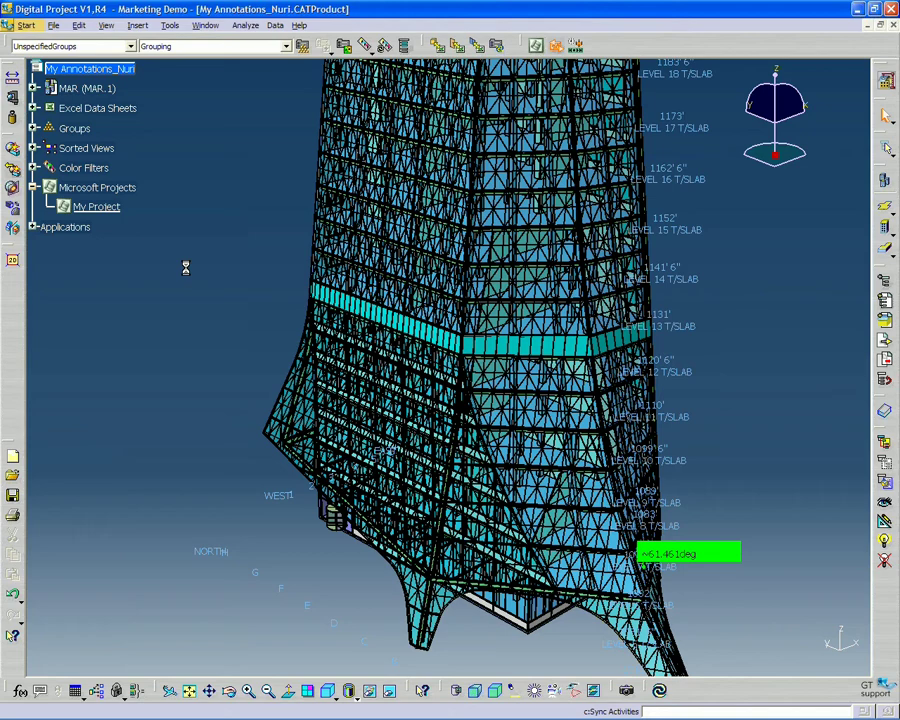
double_click(130, 187)
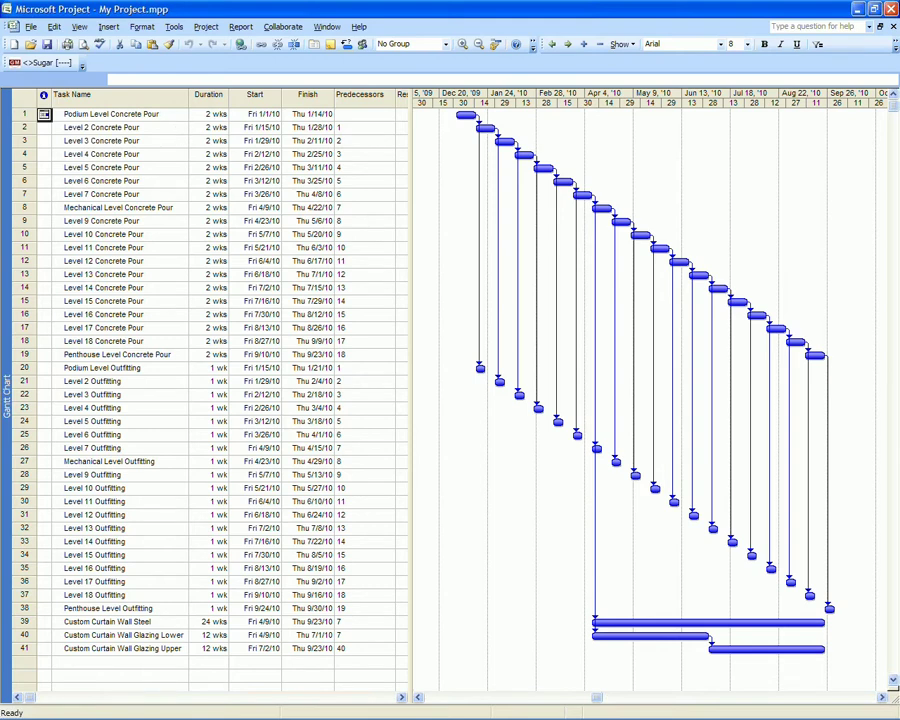
Return to Digital Project and confirm the Synchronization Complete! message.
mouse_move(492, 717)
click(274, 711)
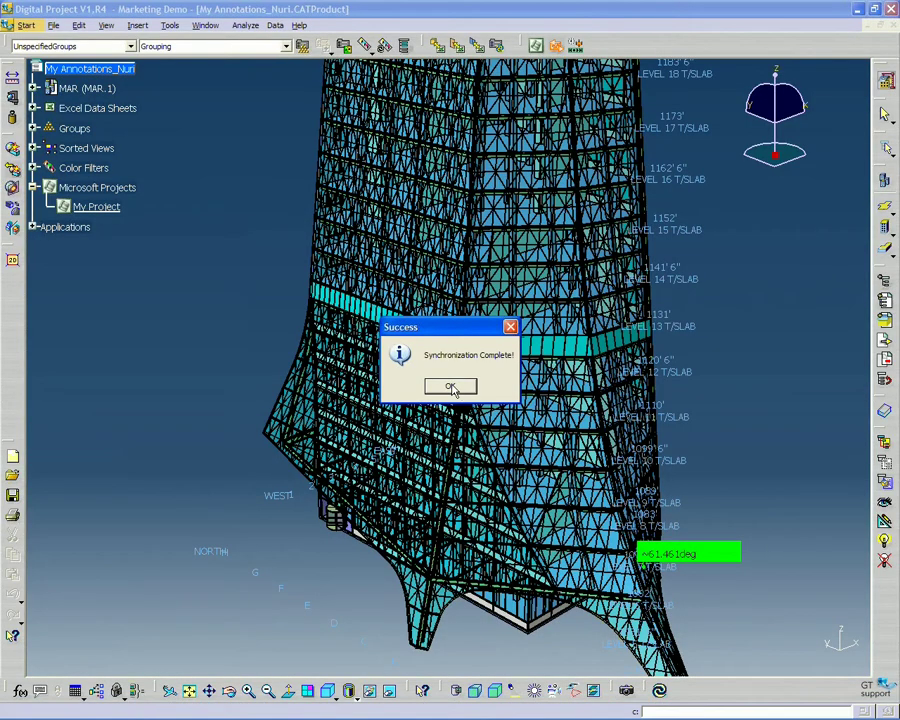
click(450, 384)
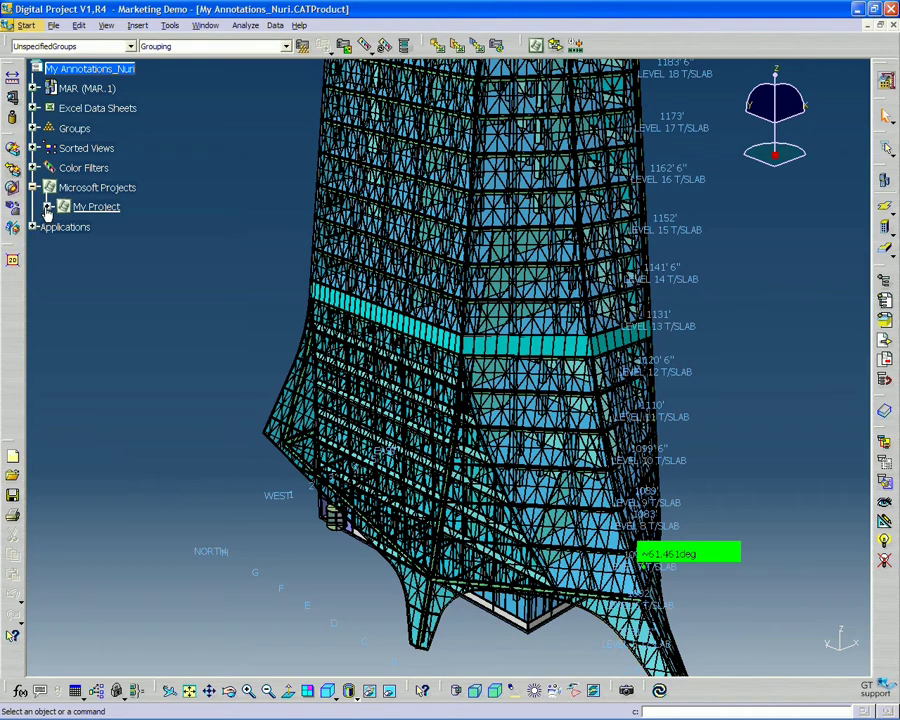
Expand My Project and browse its synced Concrete Pour, Outfitting and Curtain Wall activities.
click(47, 207)
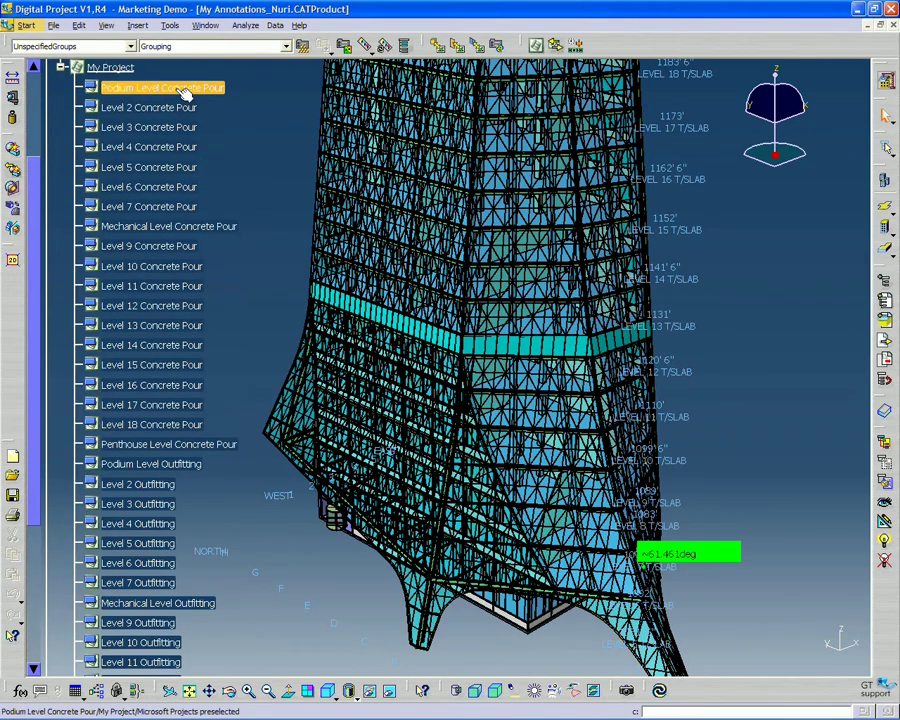
scroll(158, 535, down, 2)
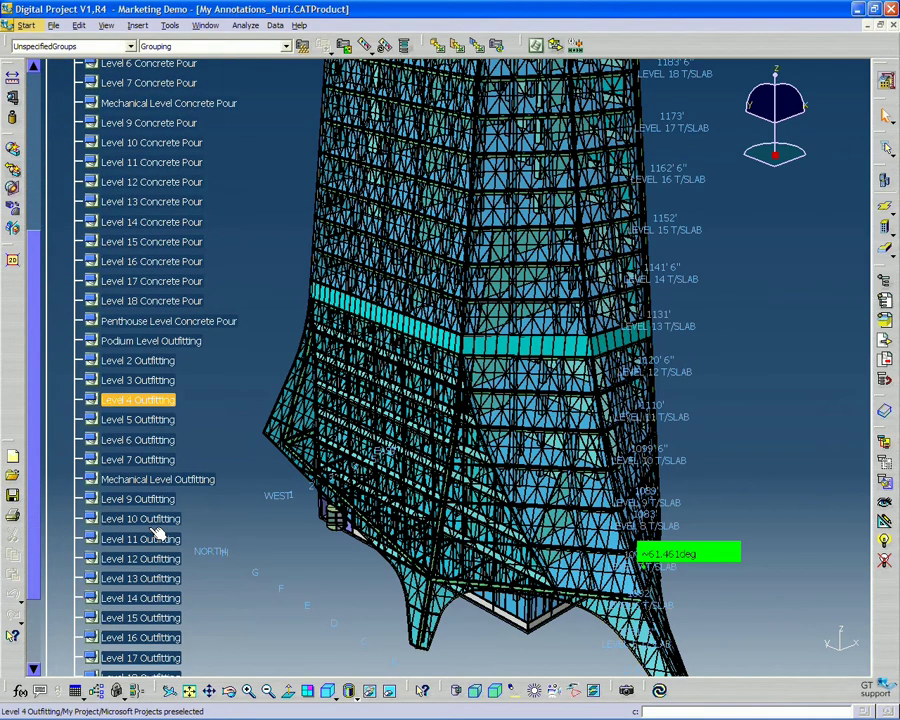
scroll(158, 535, down, 5)
scroll(150, 505, up, 8)
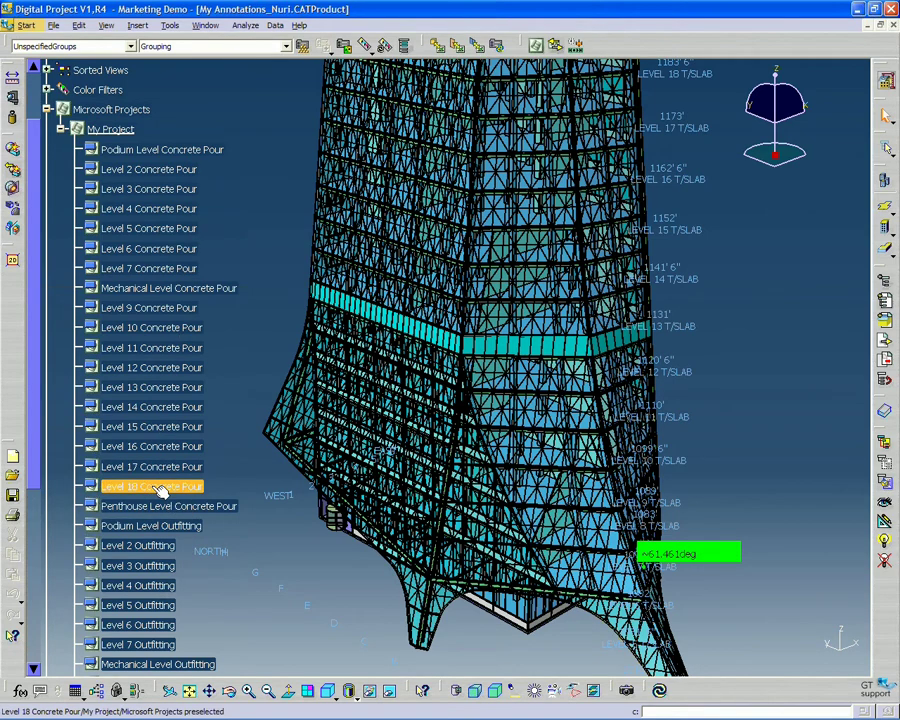
scroll(158, 488, down, 3)
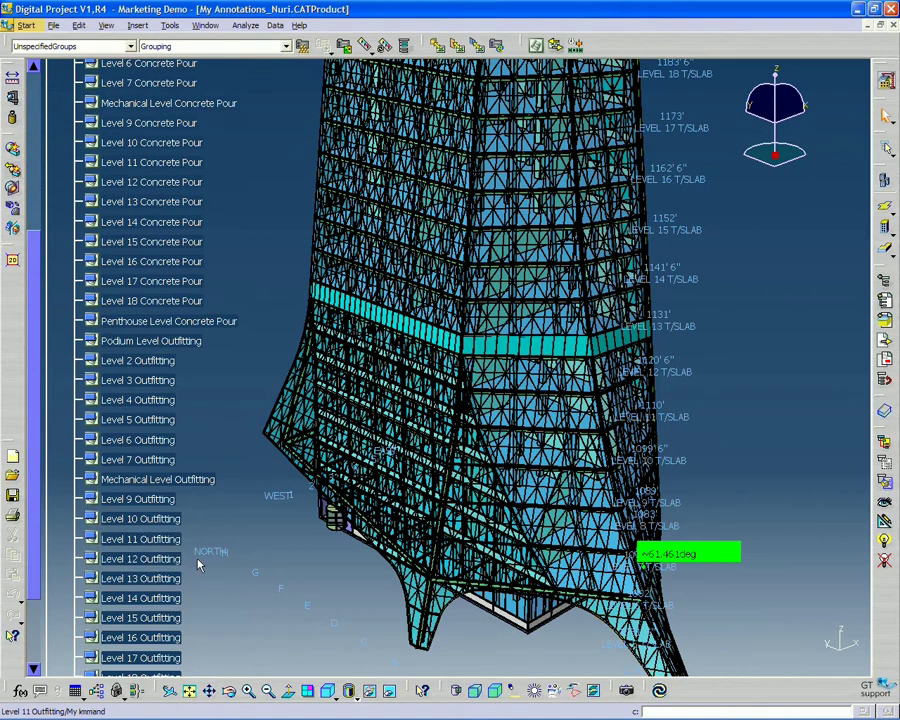
scroll(203, 440, down, 2)
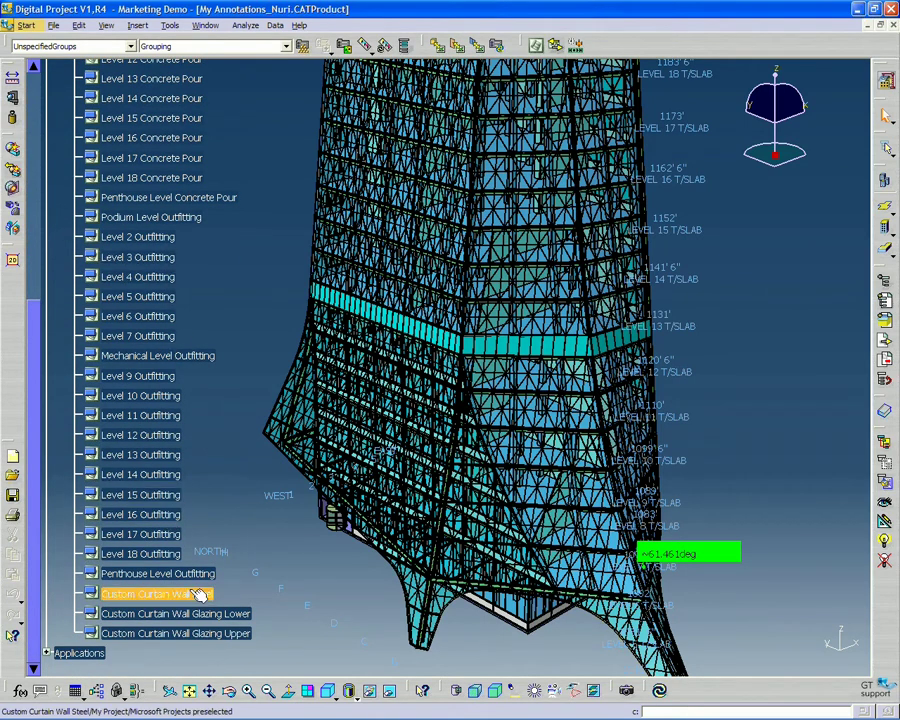
scroll(287, 570, down, 1)
scroll(243, 444, up, 6)
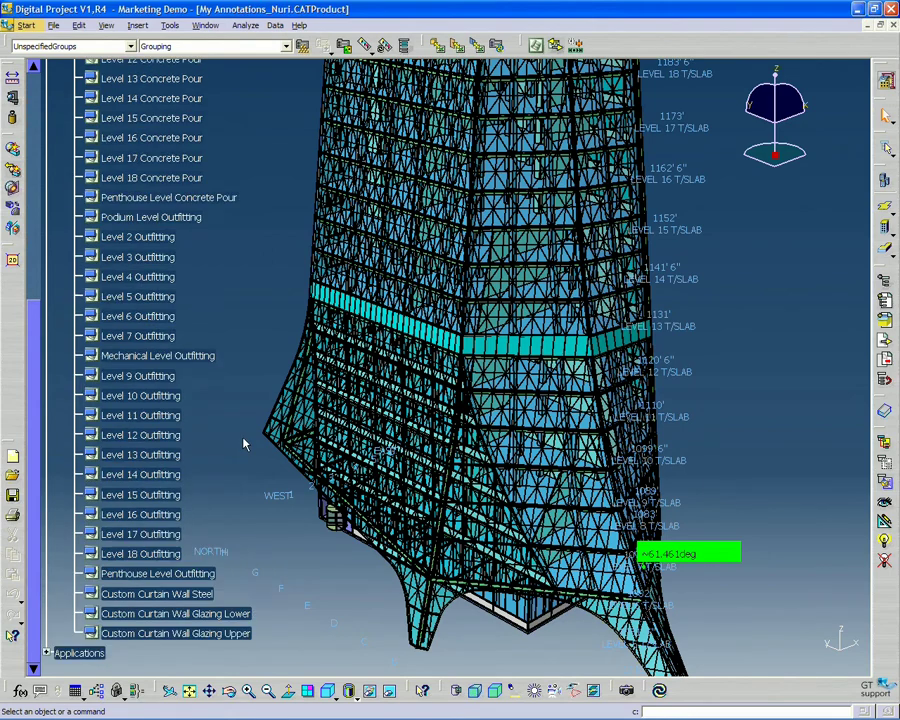
scroll(140, 265, up, 1)
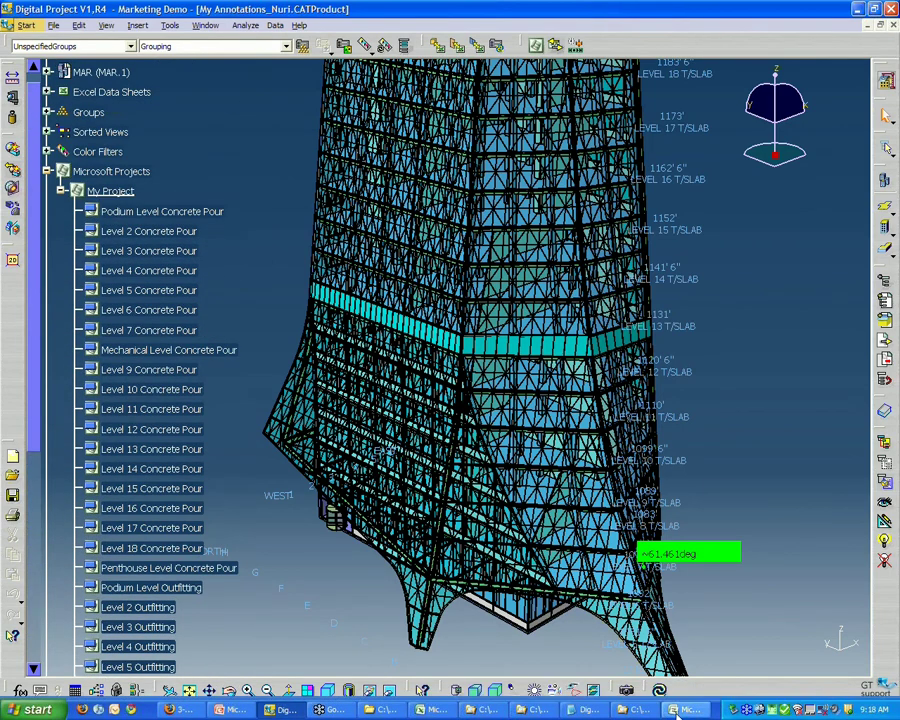
Bring Microsoft Project's My Project.mpp Gantt chart back to the front.
click(688, 709)
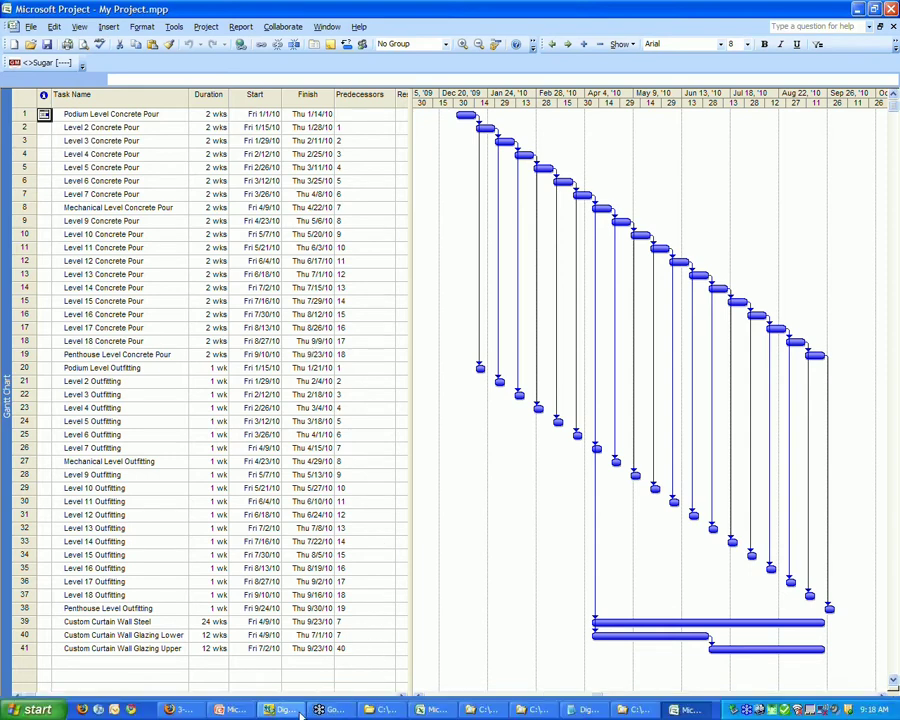
Return to Digital Project and adjust the view toward the Podium Level Concrete Pour activity.
click(282, 709)
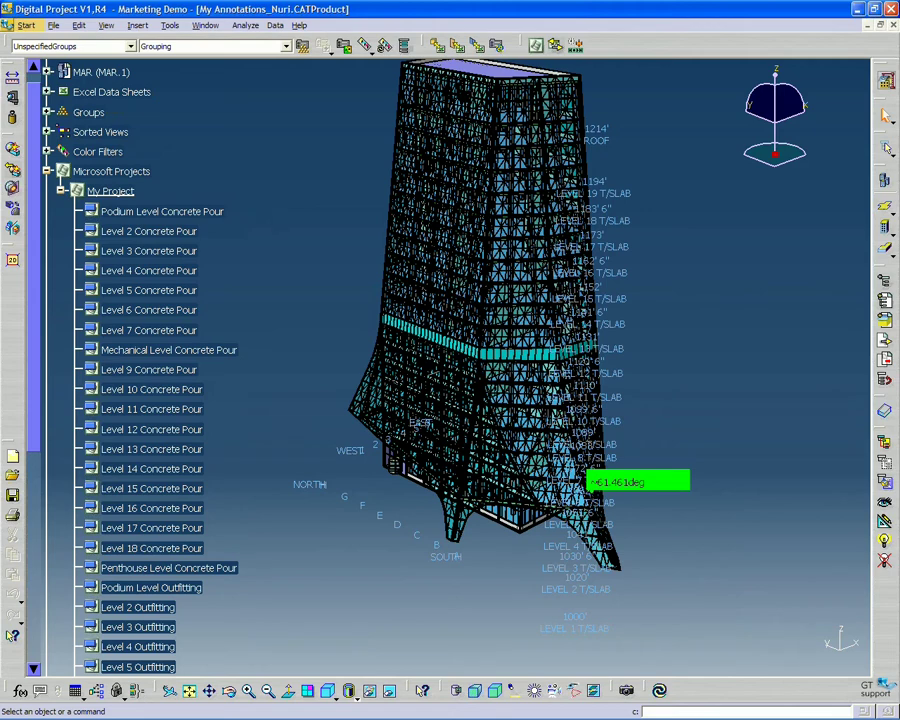
middle_drag(274, 225, 287, 216)
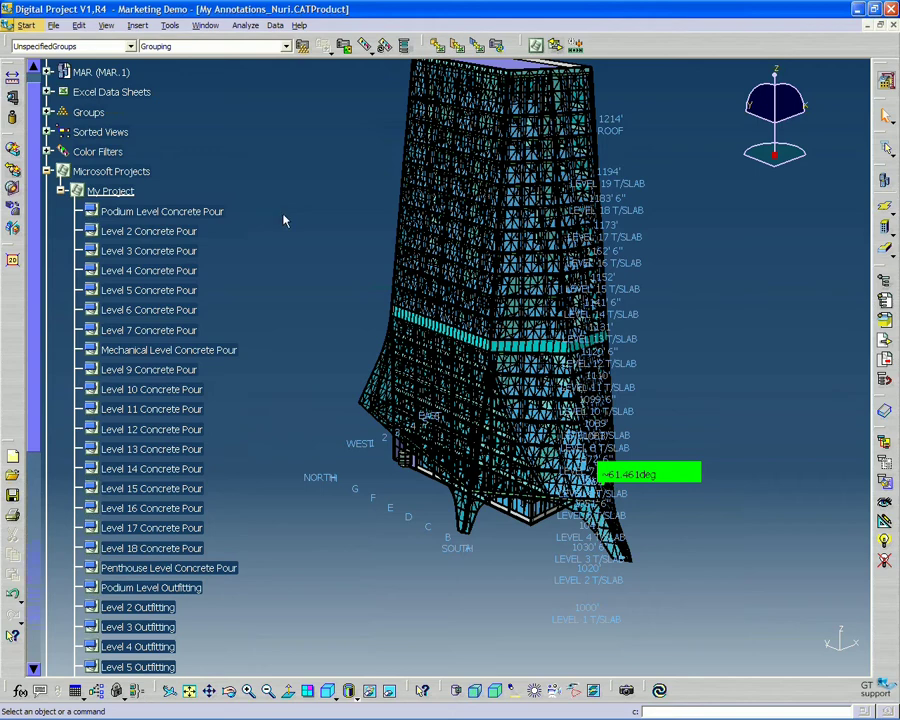
scroll(284, 221, up, 3)
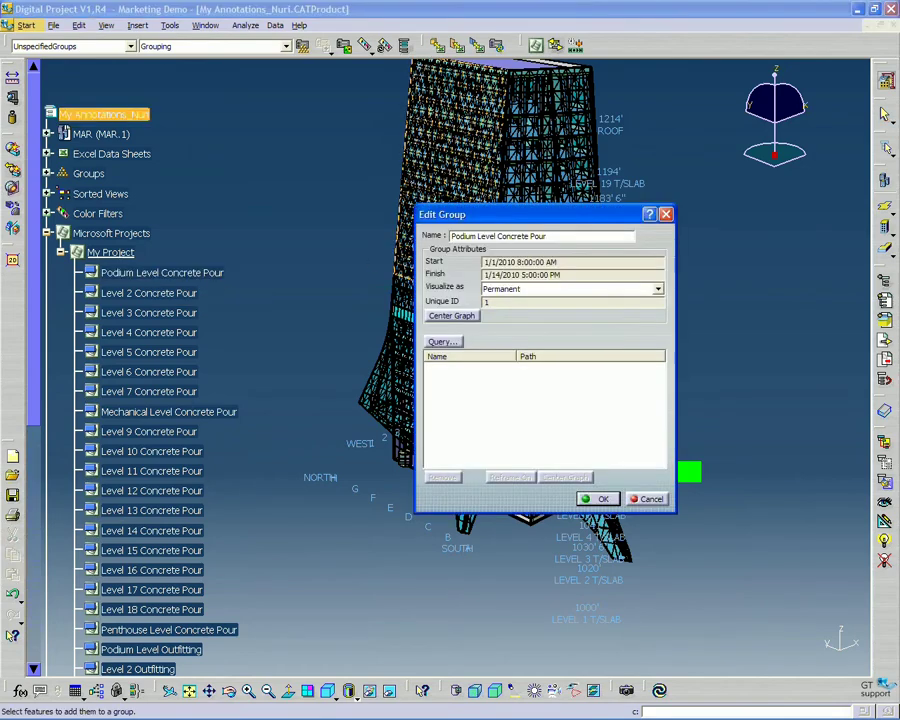
drag(472, 206, 302, 213)
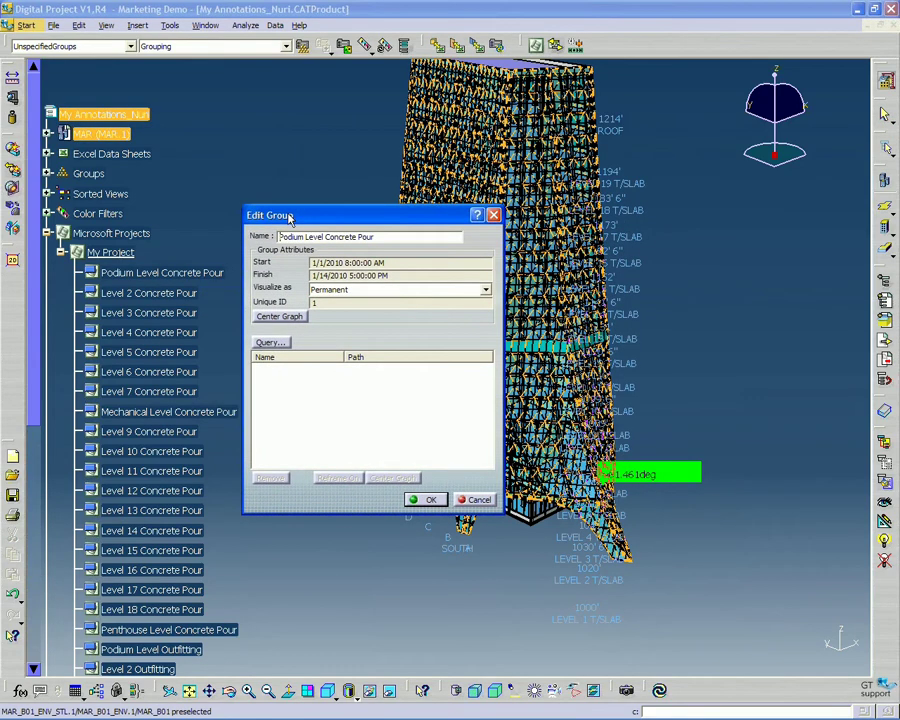